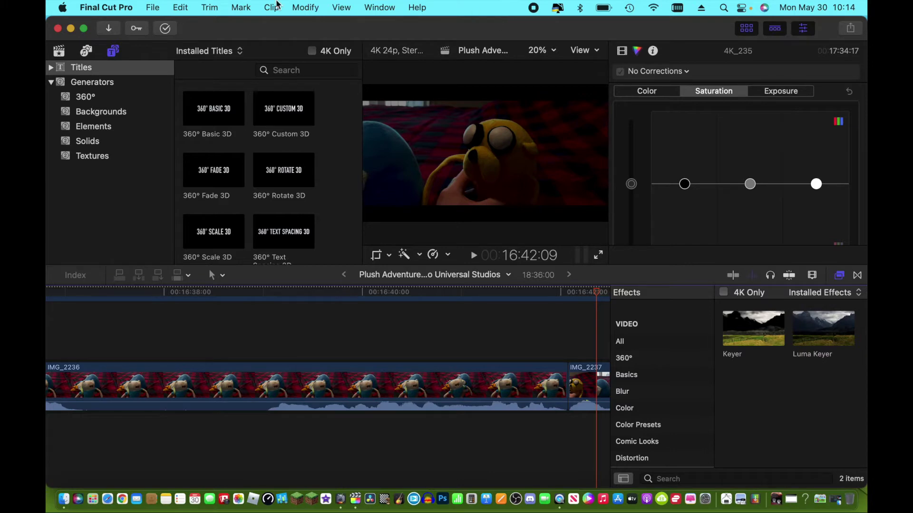
Create a project named Test using 1080p HD format, 29.97p rate and Standard Rec. 709 color.
{"action": "left_click", "coordinate": [150, 7]}
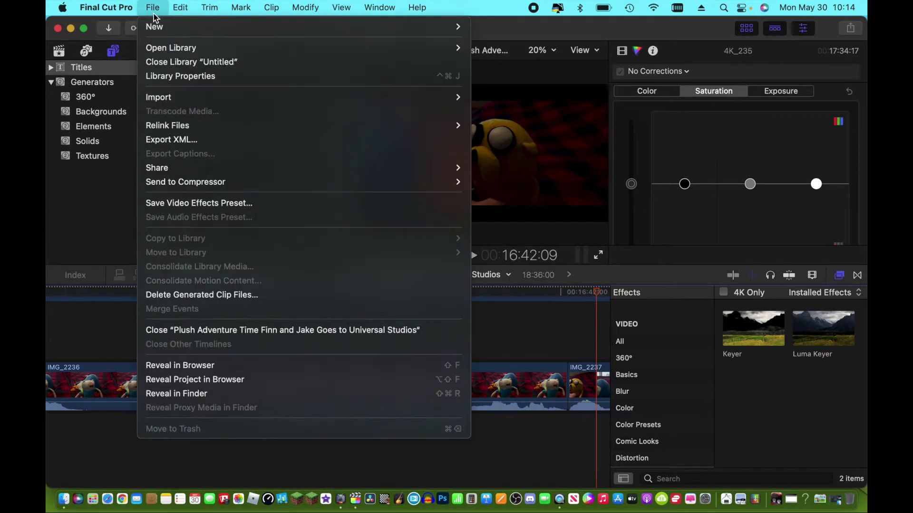
{"action": "mouse_move", "coordinate": [299, 27]}
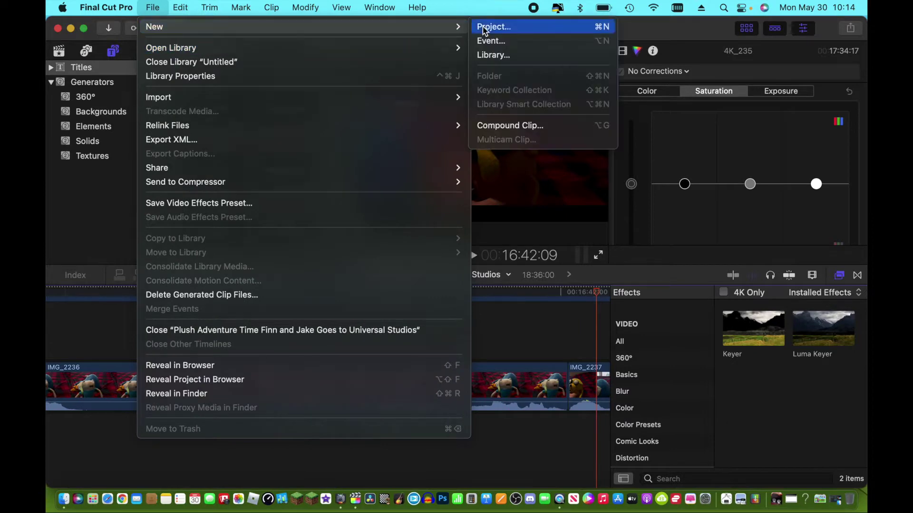
{"action": "left_click", "coordinate": [481, 28]}
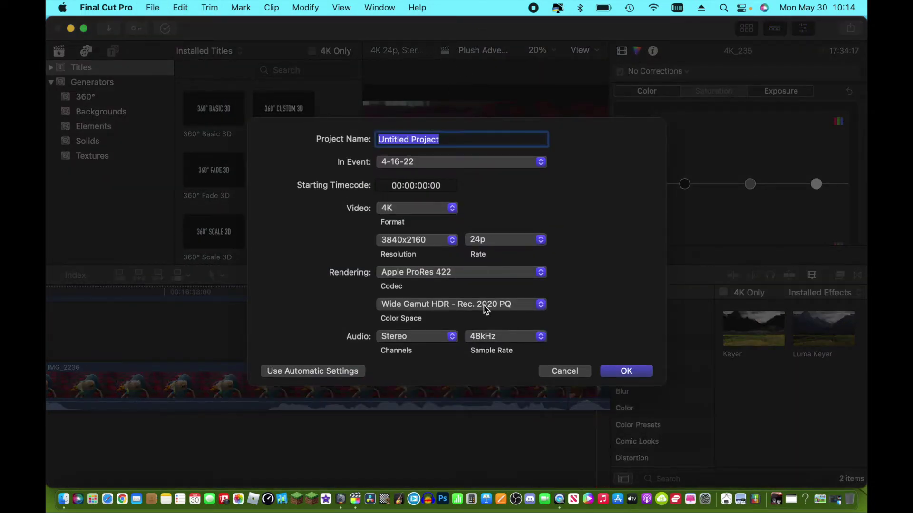
{"action": "left_click", "coordinate": [484, 308]}
{"action": "left_click", "coordinate": [489, 278]}
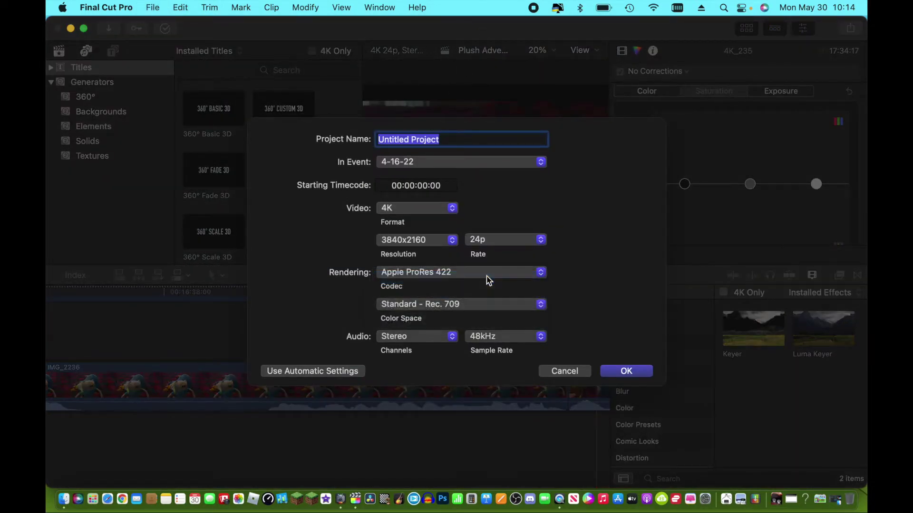
{"action": "left_click", "coordinate": [417, 208]}
{"action": "left_click", "coordinate": [417, 179]}
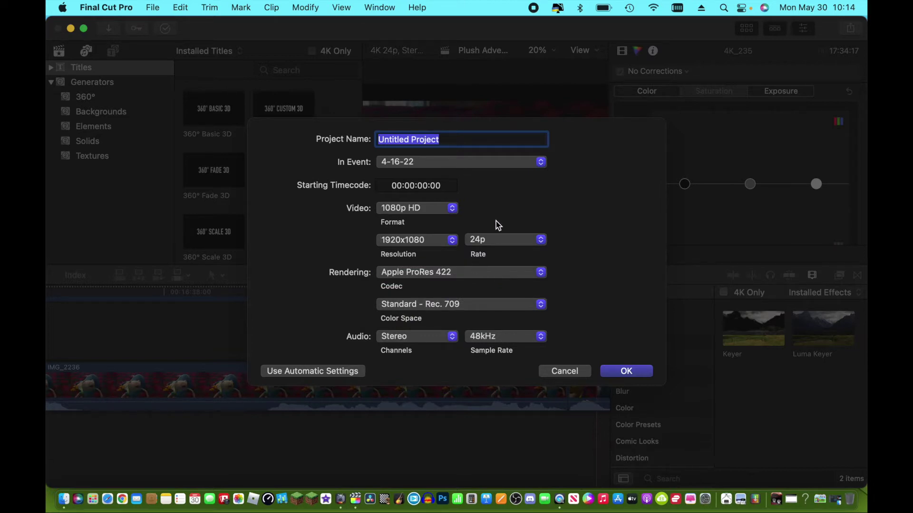
{"action": "left_click", "coordinate": [501, 240]}
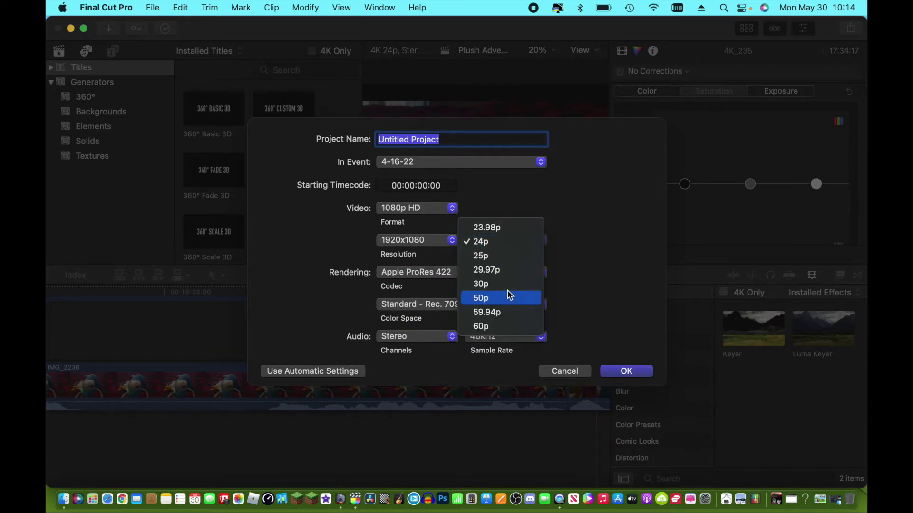
{"action": "left_click", "coordinate": [508, 270]}
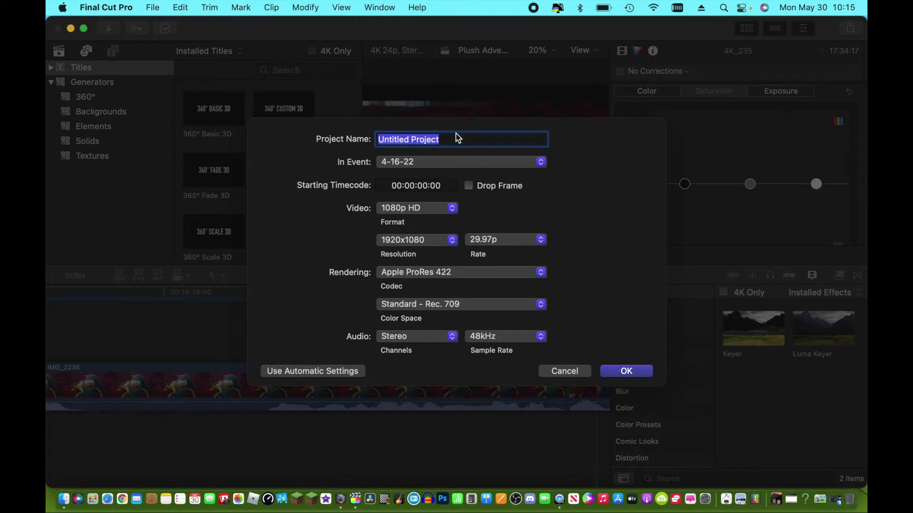
{"action": "type", "text": "Test"}
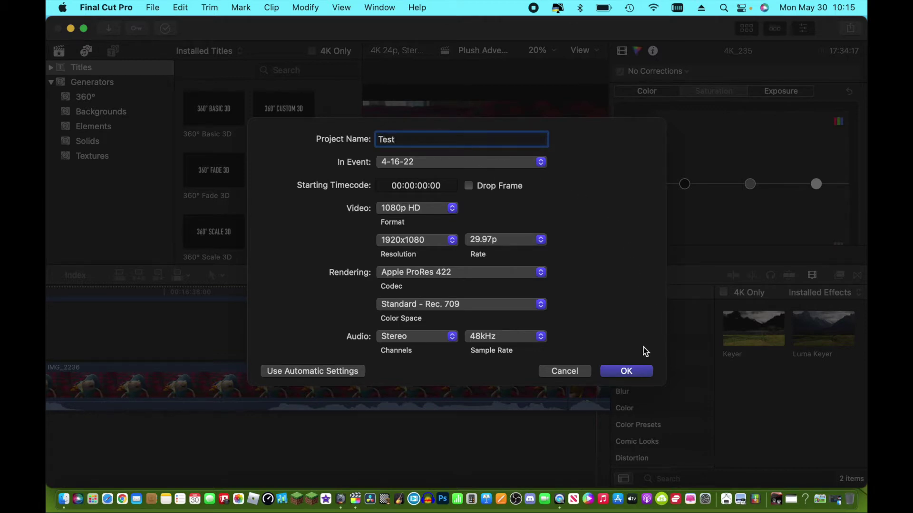
{"action": "left_click", "coordinate": [632, 370]}
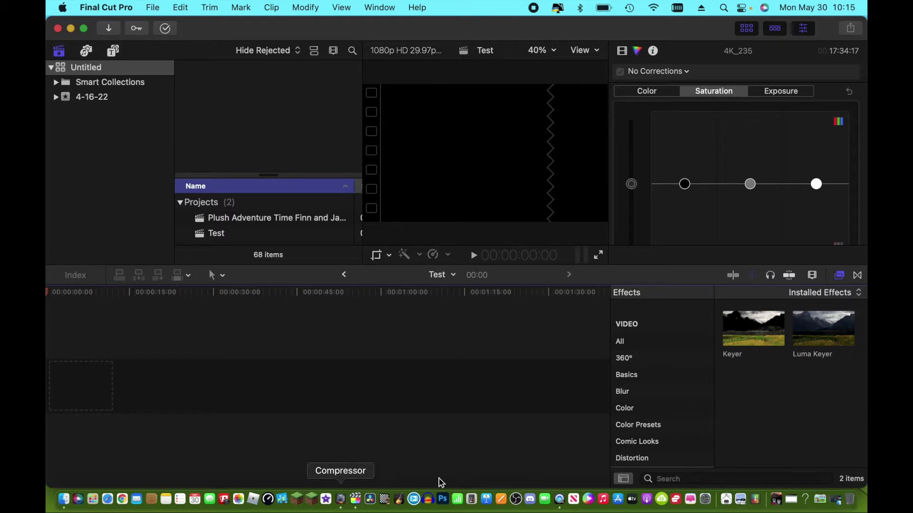
Drag the three Green Screen clips from the Season 5 Finder folder into the Test timeline.
{"action": "left_click", "coordinate": [835, 499]}
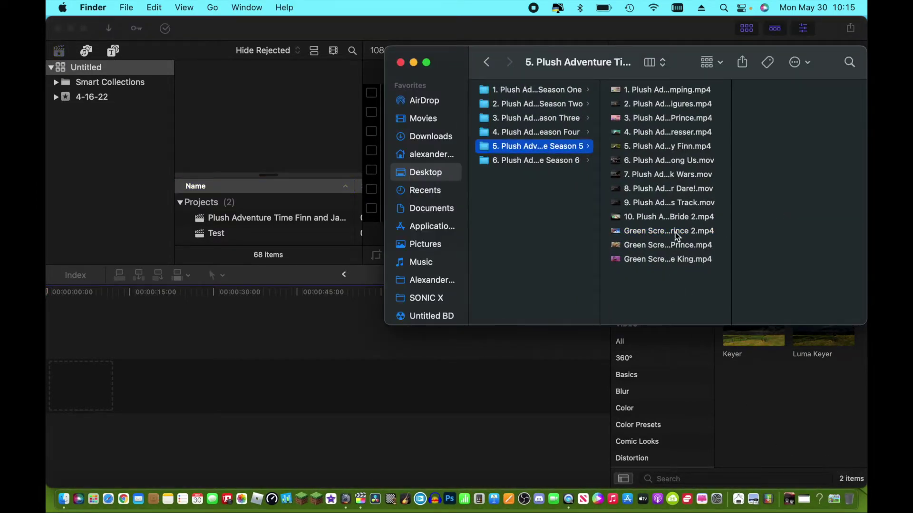
{"action": "left_click", "coordinate": [677, 260], "text": "shift"}
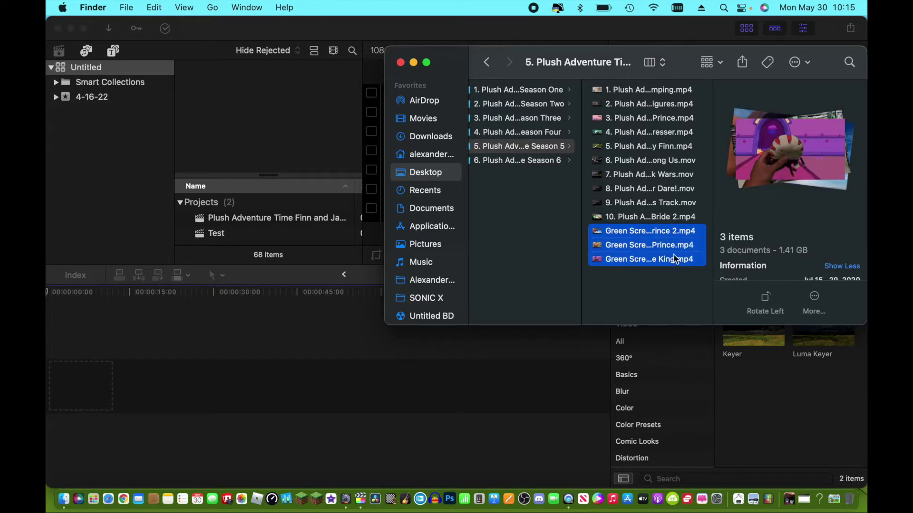
{"action": "left_click_drag", "start_coordinate": [670, 250], "coordinate": [231, 388]}
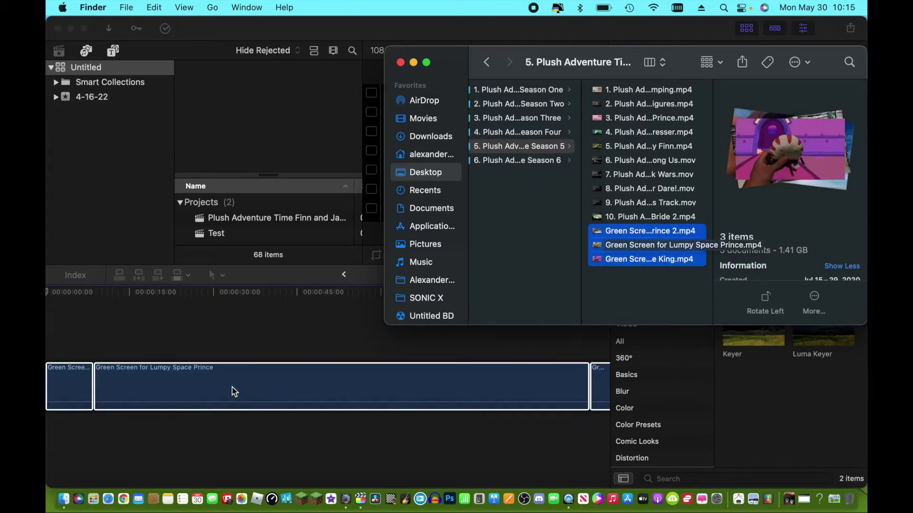
{"action": "left_click", "coordinate": [415, 64]}
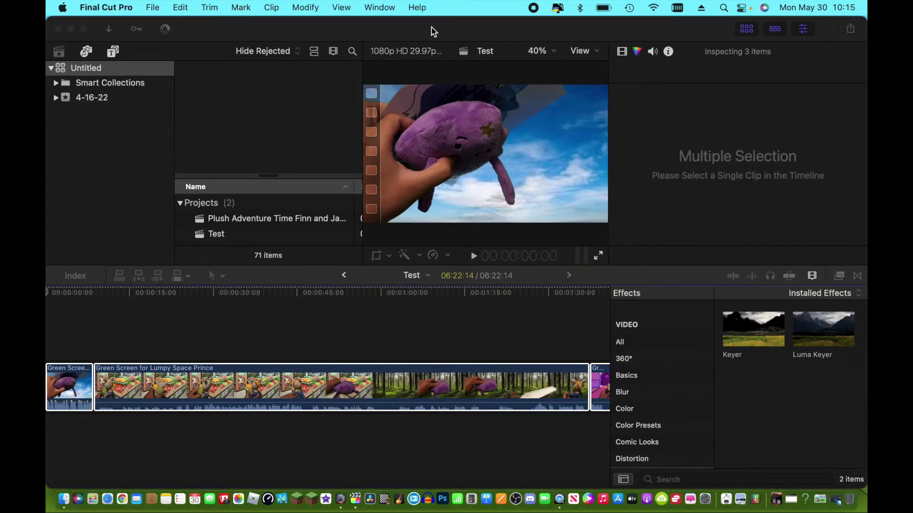
{"action": "scroll", "coordinate": [419, 345], "scroll_direction": "left", "scroll_amount": 3}
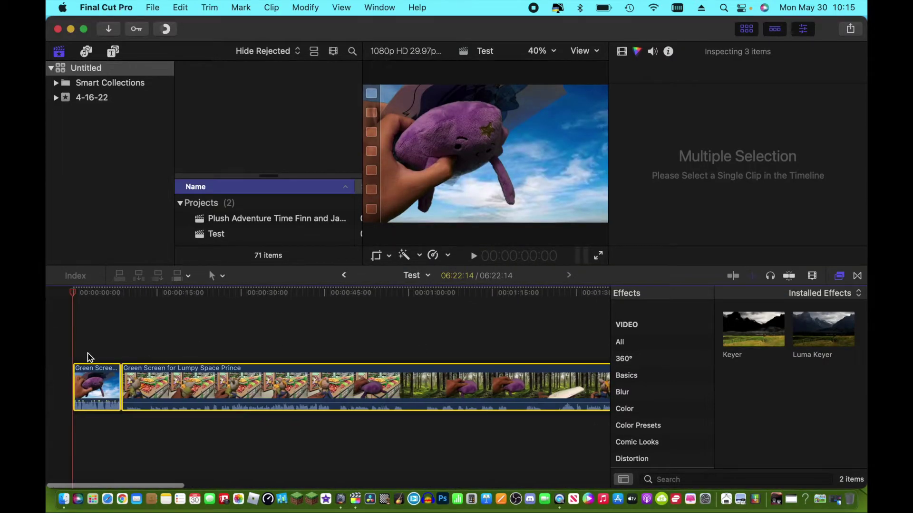
Make the marker at the first clip's start a chapter marker named Chapter 1.
{"action": "left_click", "coordinate": [68, 352]}
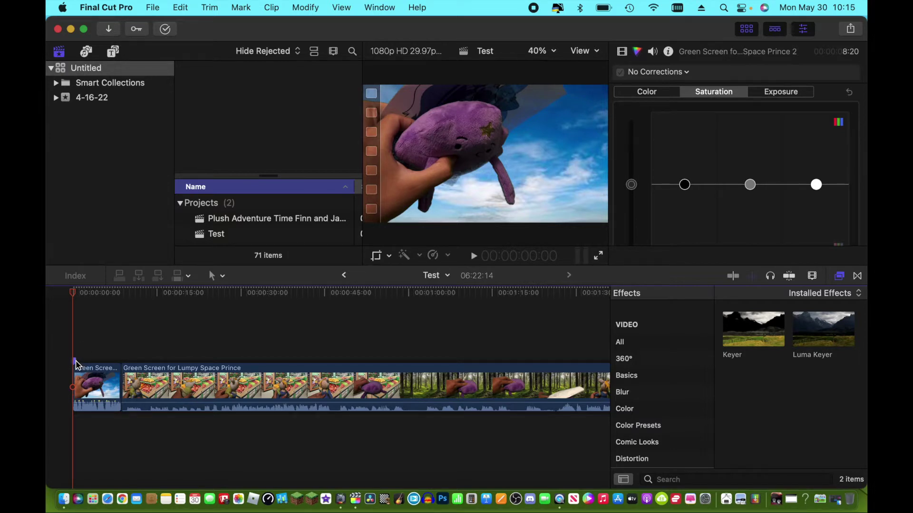
{"action": "right_click", "coordinate": [77, 363]}
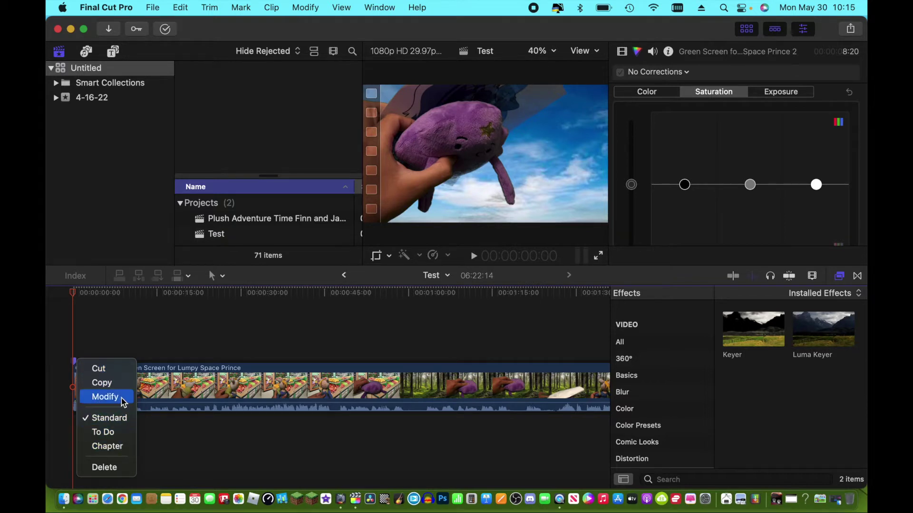
{"action": "left_click", "coordinate": [106, 397]}
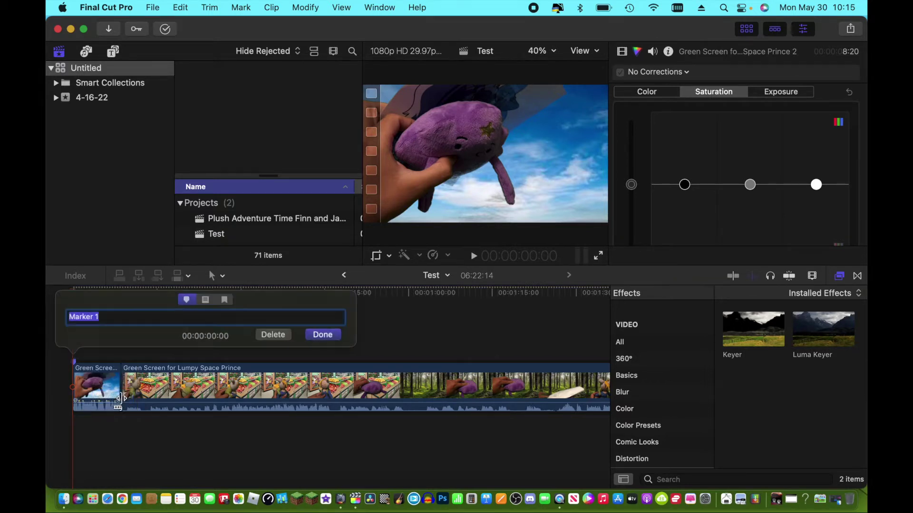
{"action": "left_click", "coordinate": [233, 298]}
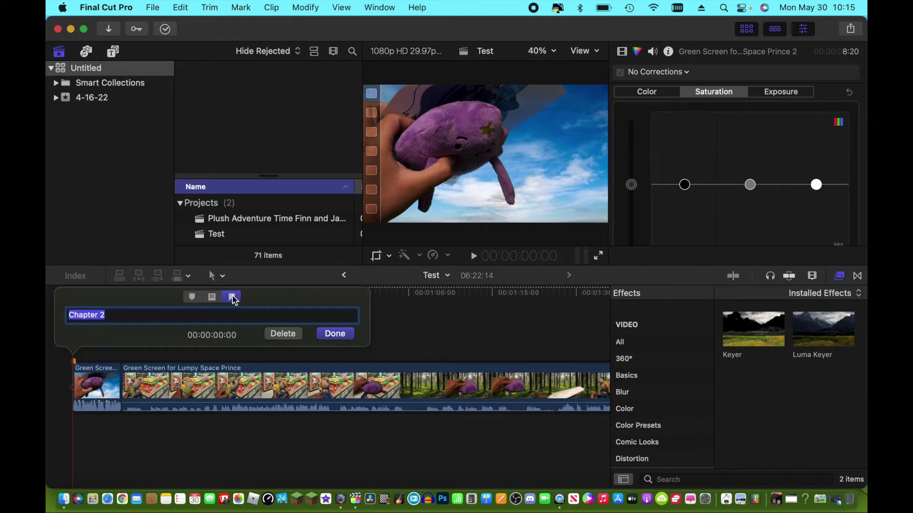
{"action": "left_click", "coordinate": [207, 316]}
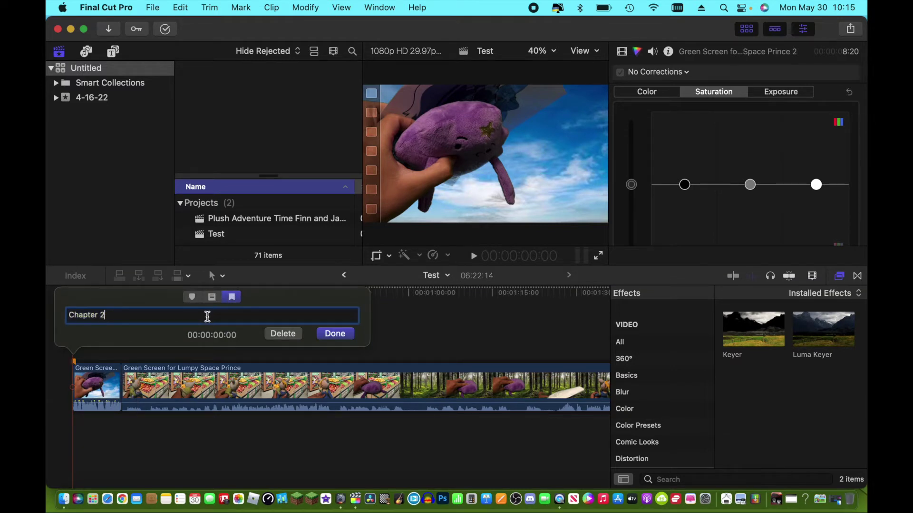
{"action": "key", "text": "BackSpace"}
{"action": "type", "text": "1"}
{"action": "left_click", "coordinate": [335, 334]}
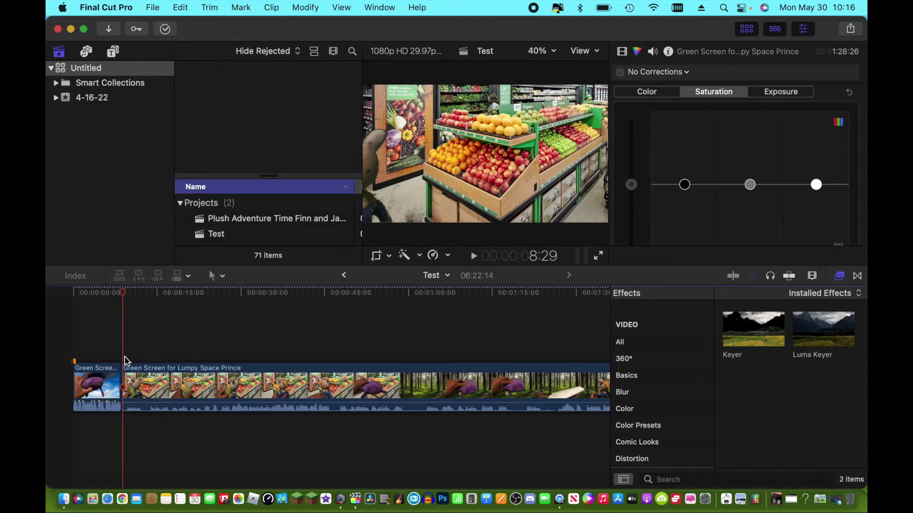
Add a marker at the playhead and make it a chapter marker named Chapter 2.
{"action": "key", "text": "m"}
{"action": "right_click", "coordinate": [125, 361]}
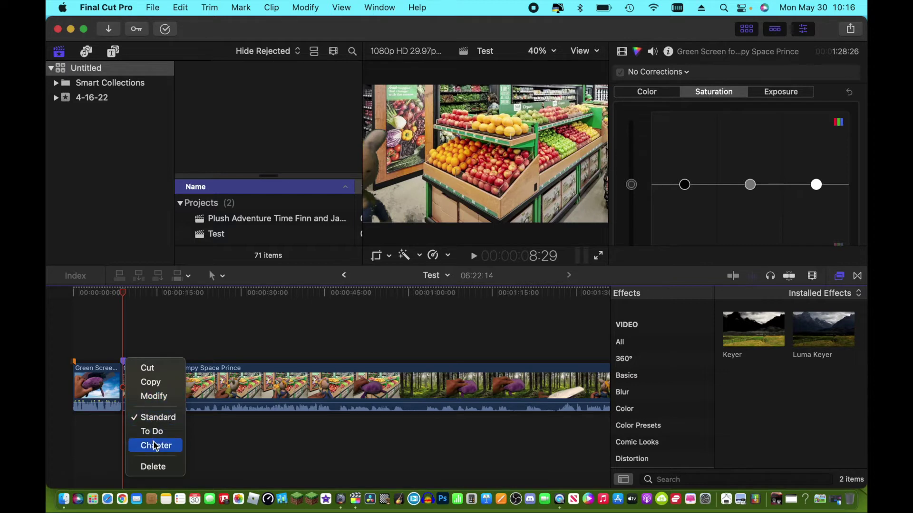
{"action": "left_click", "coordinate": [150, 428]}
{"action": "right_click", "coordinate": [124, 361]}
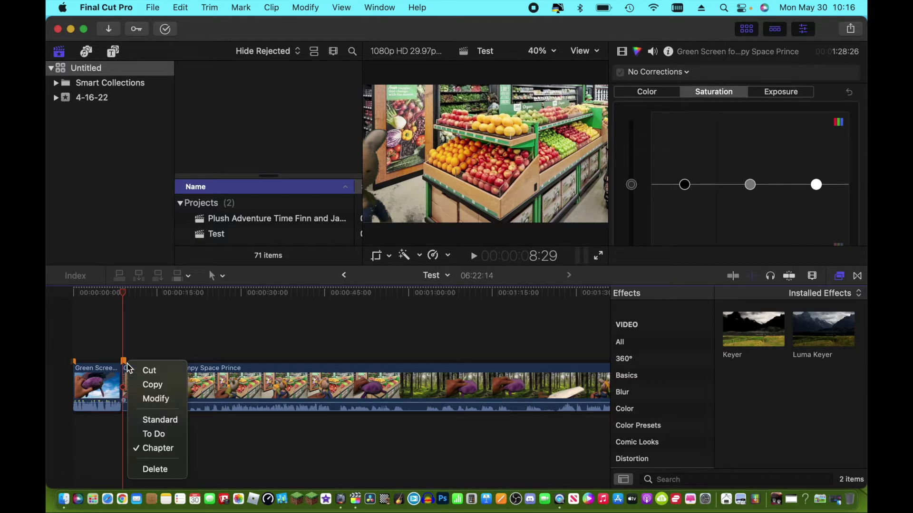
{"action": "left_click", "coordinate": [157, 401]}
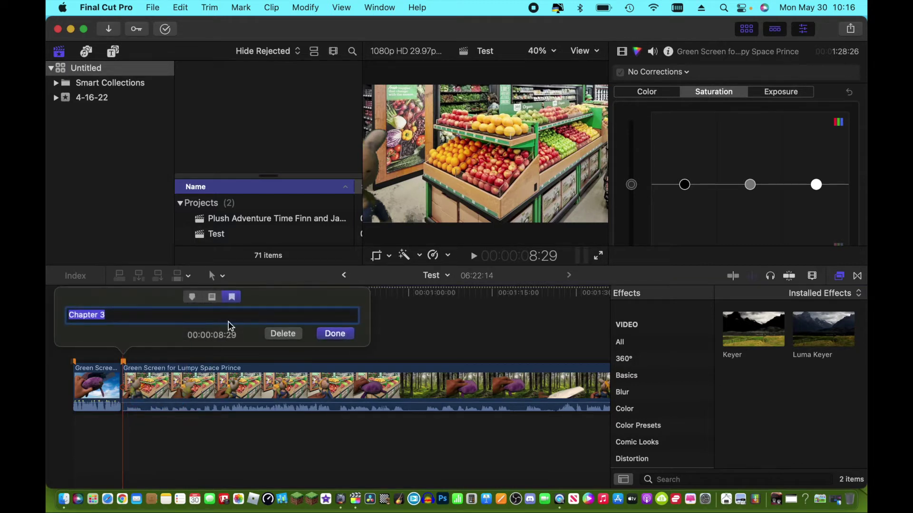
{"action": "left_click", "coordinate": [196, 319]}
{"action": "key", "text": "BackSpace"}
{"action": "type", "text": "2"}
{"action": "left_click", "coordinate": [335, 334]}
{"action": "scroll", "coordinate": [429, 380], "scroll_direction": "right", "scroll_amount": 10}
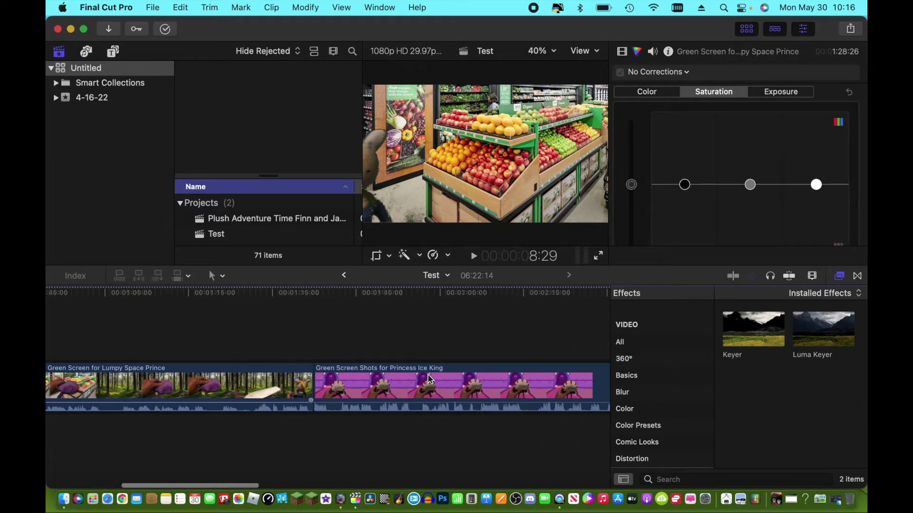
Add a chapter marker at the Princess Ice King clip start and rename it.
{"action": "left_click", "coordinate": [318, 355]}
{"action": "key", "text": "m"}
{"action": "right_click", "coordinate": [316, 360]}
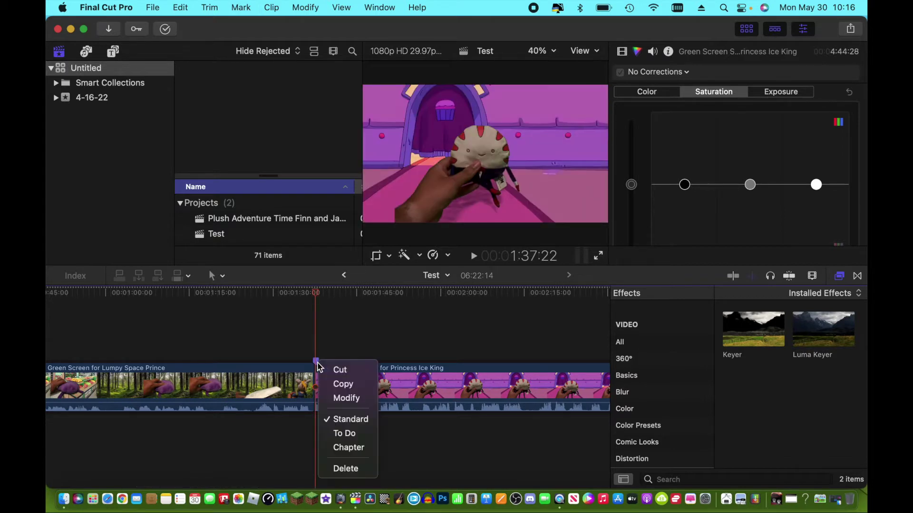
{"action": "left_click", "coordinate": [349, 447]}
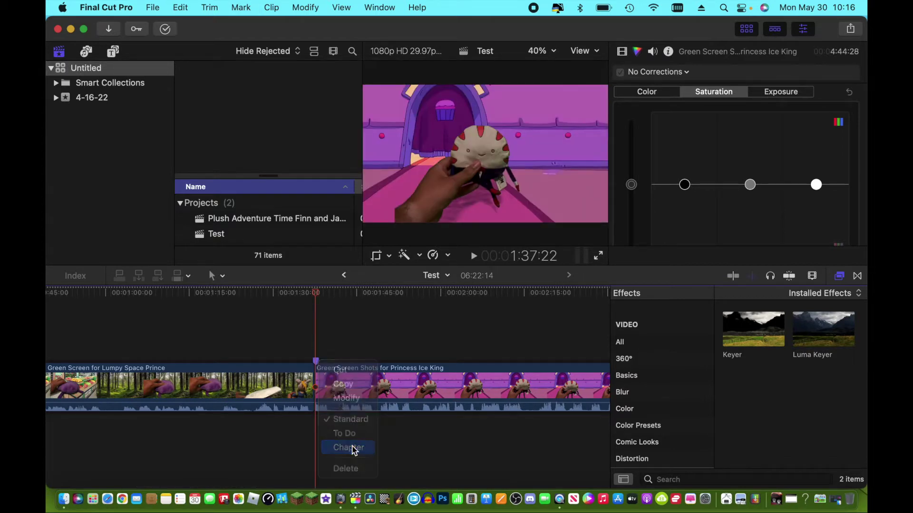
{"action": "right_click", "coordinate": [316, 364]}
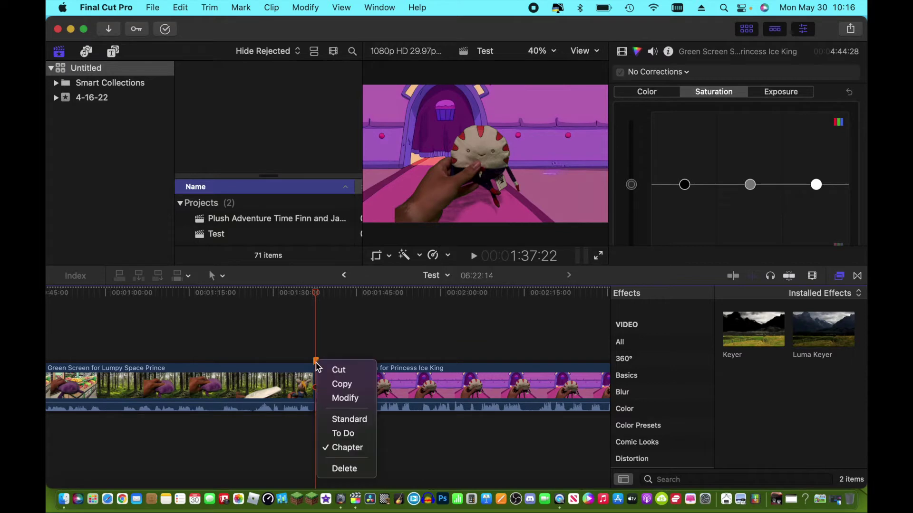
{"action": "left_click", "coordinate": [344, 398]}
{"action": "left_click", "coordinate": [235, 318]}
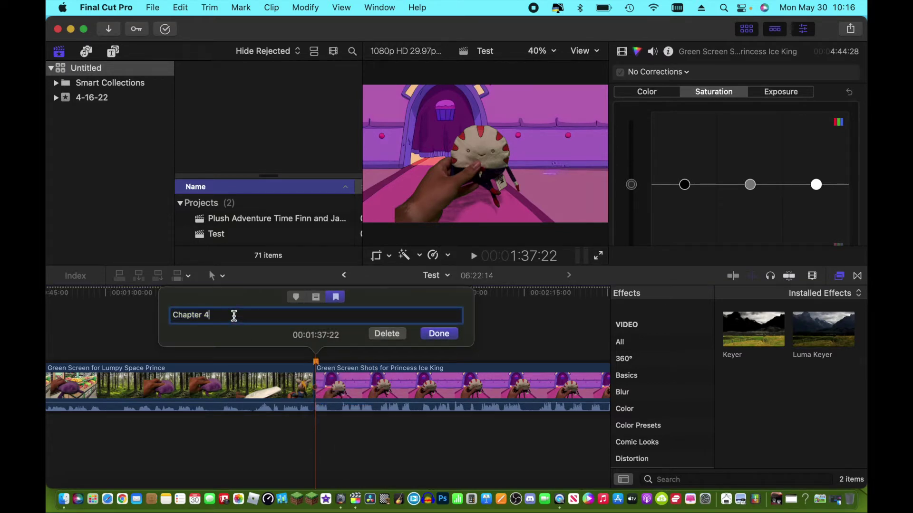
{"action": "key", "text": "BackSpace"}
{"action": "key", "text": "BackSpace"}
{"action": "type", "text": "5"}
{"action": "left_click", "coordinate": [440, 333]}
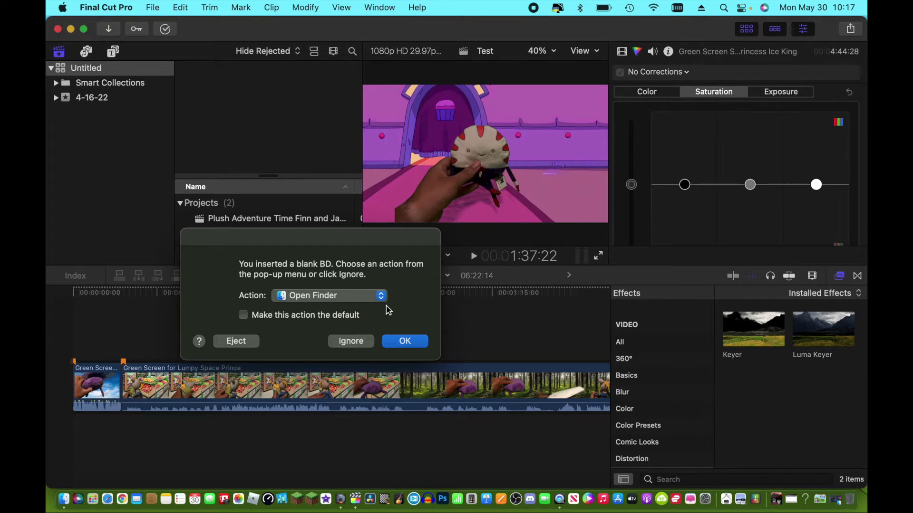
{"action": "left_click", "coordinate": [409, 343]}
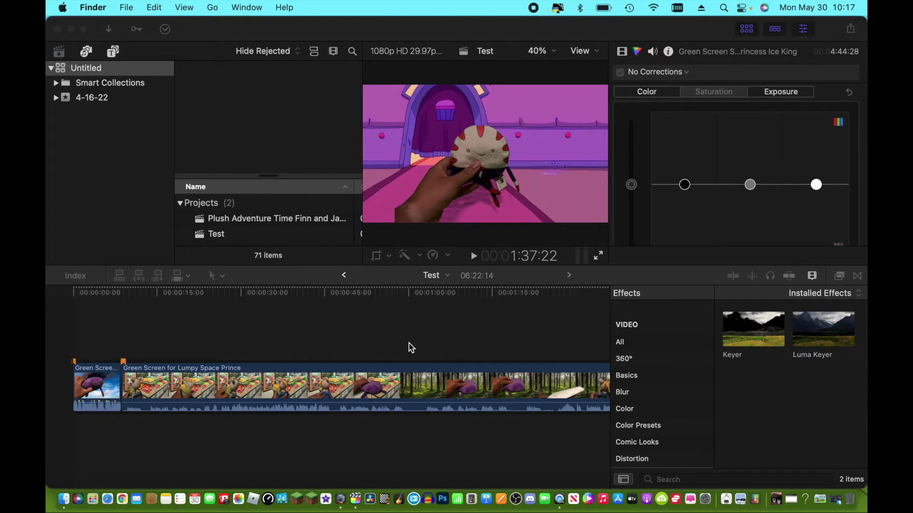
{"action": "left_click", "coordinate": [821, 31]}
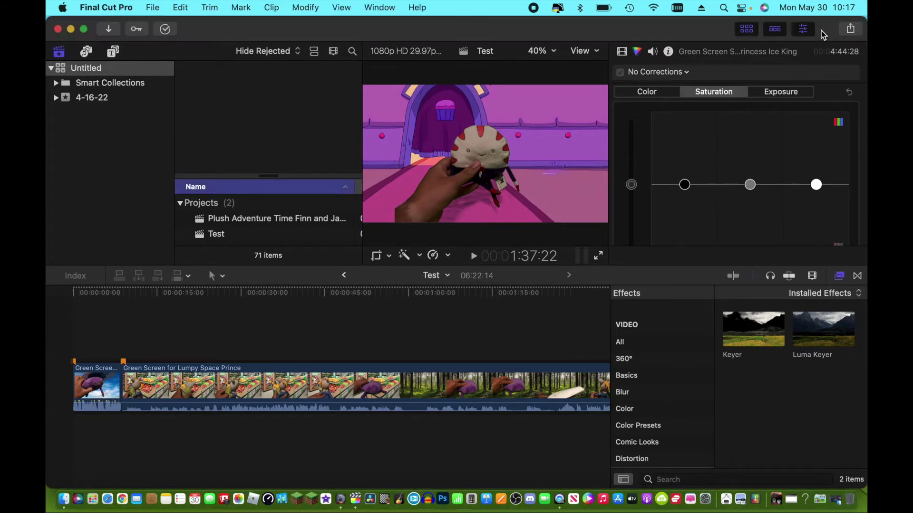
{"action": "left_click", "coordinate": [852, 30]}
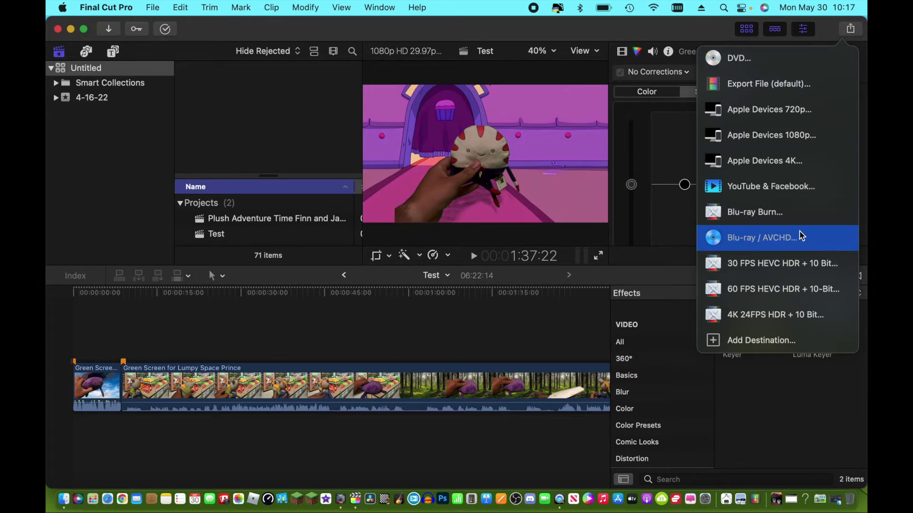
{"action": "left_click", "coordinate": [686, 29]}
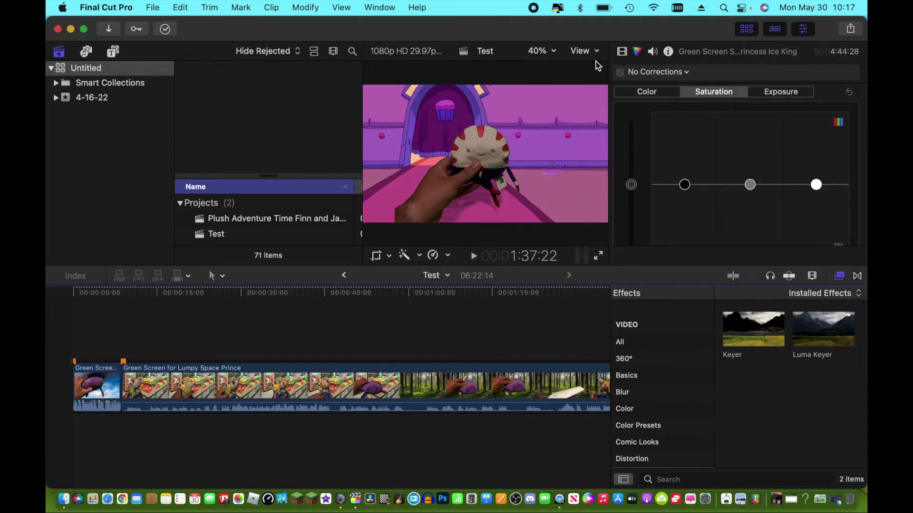
{"action": "left_click", "coordinate": [343, 503]}
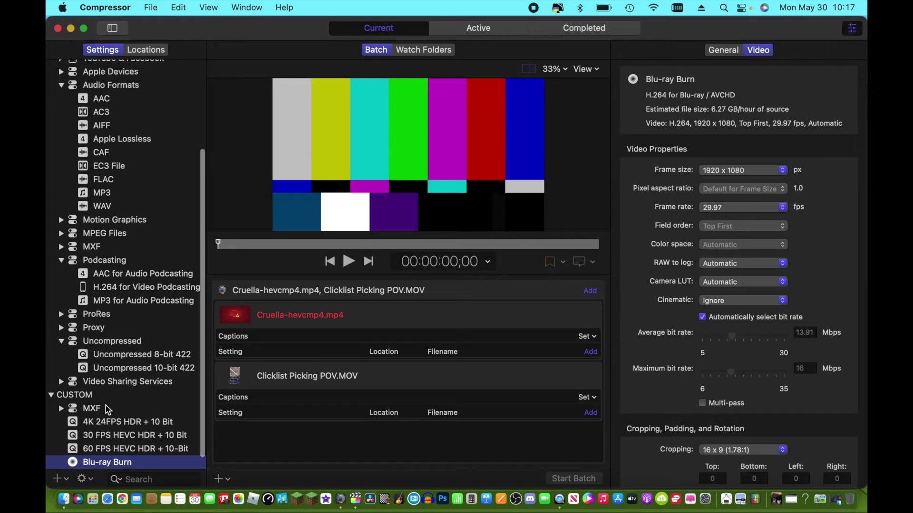
{"action": "scroll", "coordinate": [107, 385], "scroll_direction": "up", "scroll_amount": 5}
{"action": "scroll", "coordinate": [121, 114], "scroll_direction": "up", "scroll_amount": 1}
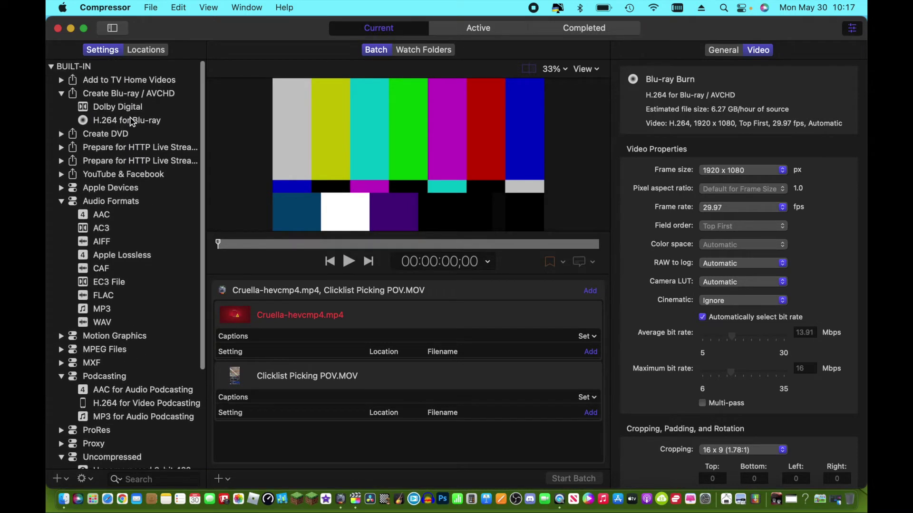
{"action": "left_click", "coordinate": [130, 123]}
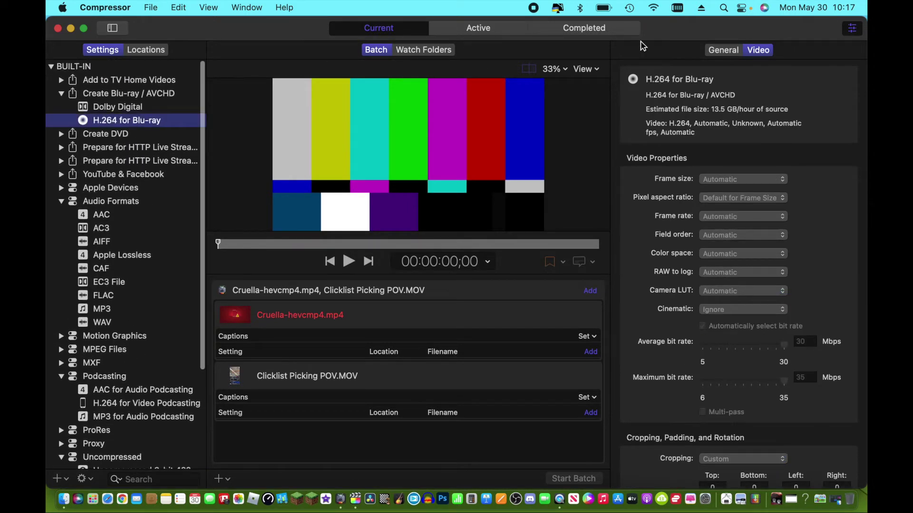
{"action": "left_click", "coordinate": [753, 182]}
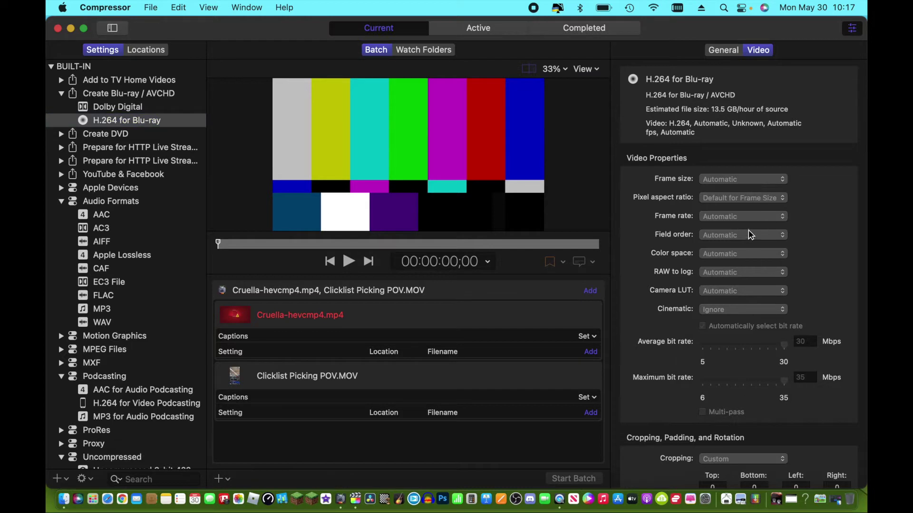
{"action": "scroll", "coordinate": [118, 321], "scroll_direction": "down", "scroll_amount": 3}
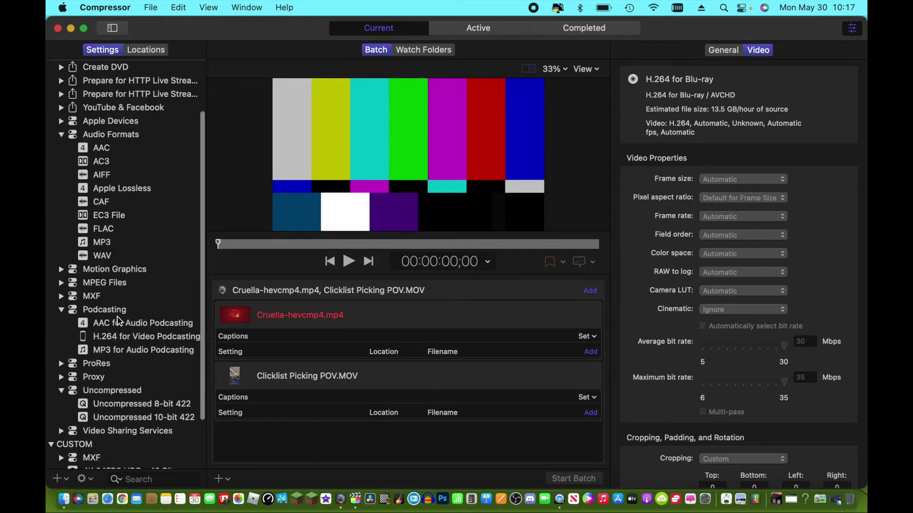
{"action": "scroll", "coordinate": [118, 321], "scroll_direction": "down", "scroll_amount": 3}
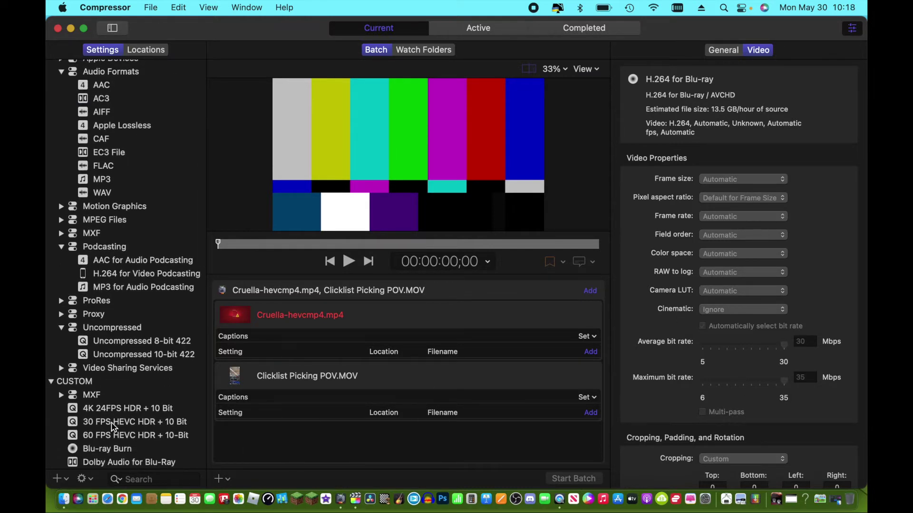
{"action": "left_click", "coordinate": [125, 450]}
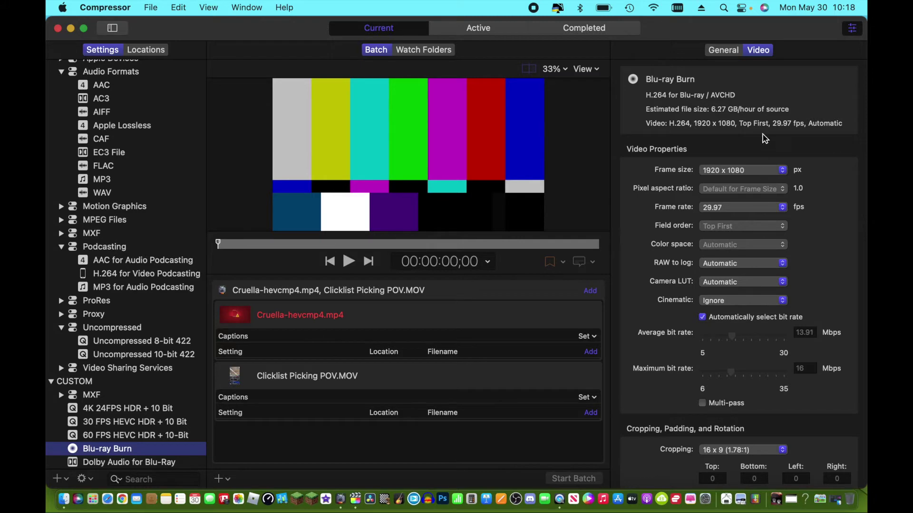
{"action": "scroll", "coordinate": [651, 379], "scroll_direction": "down", "scroll_amount": 5}
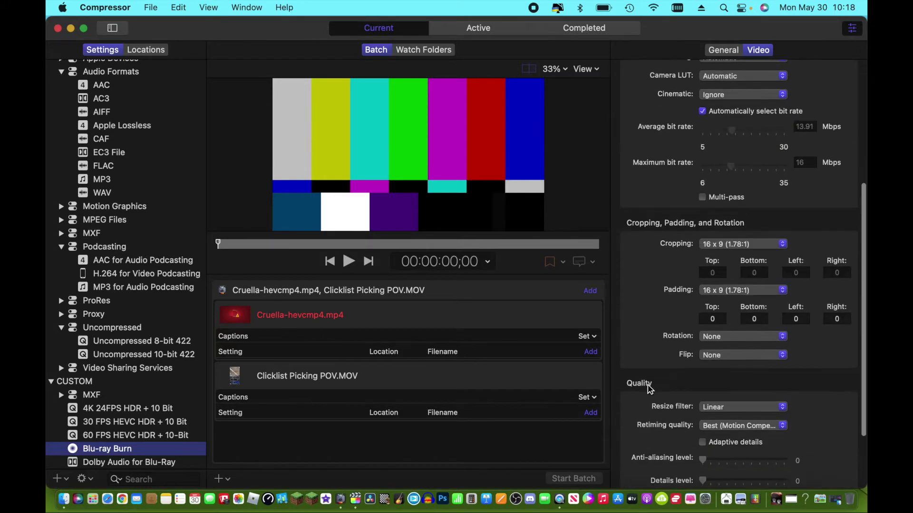
{"action": "scroll", "coordinate": [649, 389], "scroll_direction": "down", "scroll_amount": 5}
{"action": "scroll", "coordinate": [650, 388], "scroll_direction": "up", "scroll_amount": 3}
{"action": "scroll", "coordinate": [649, 388], "scroll_direction": "up", "scroll_amount": 3}
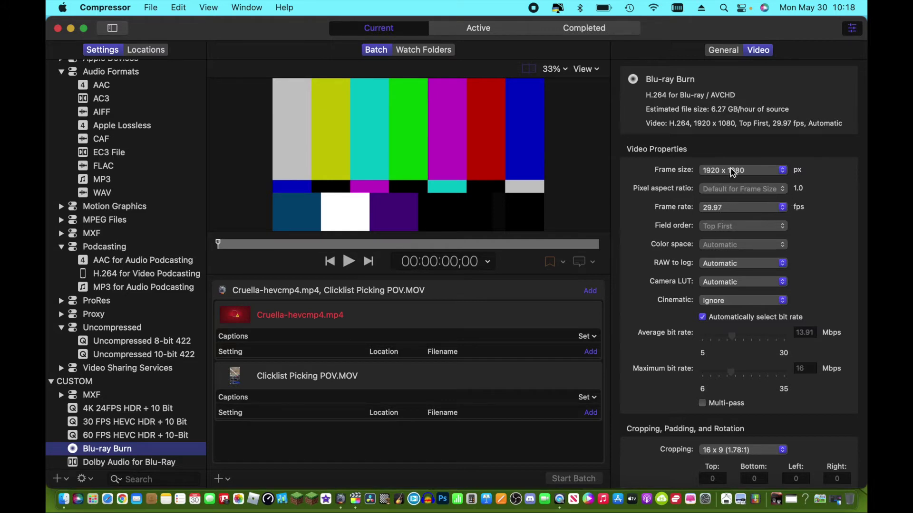
{"action": "scroll", "coordinate": [736, 207], "scroll_direction": "down", "scroll_amount": 1}
{"action": "scroll", "coordinate": [735, 208], "scroll_direction": "down", "scroll_amount": 3}
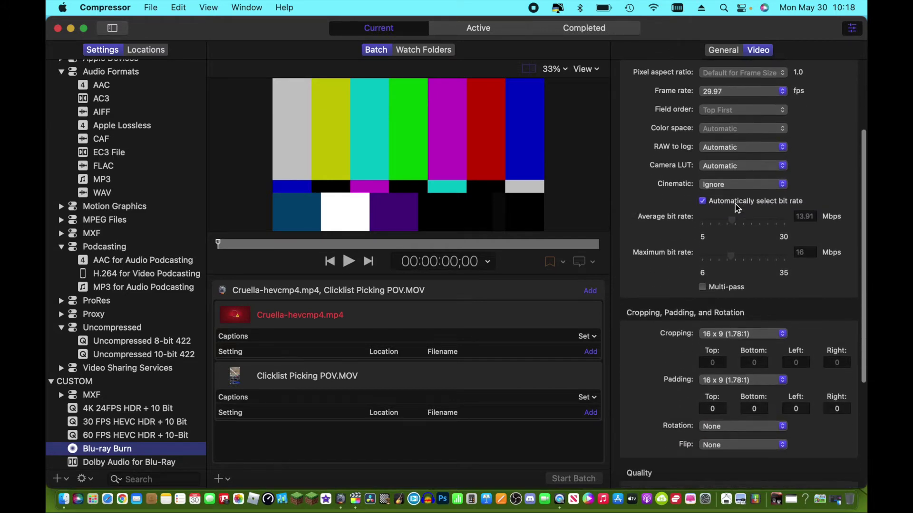
{"action": "scroll", "coordinate": [737, 207], "scroll_direction": "down", "scroll_amount": 7}
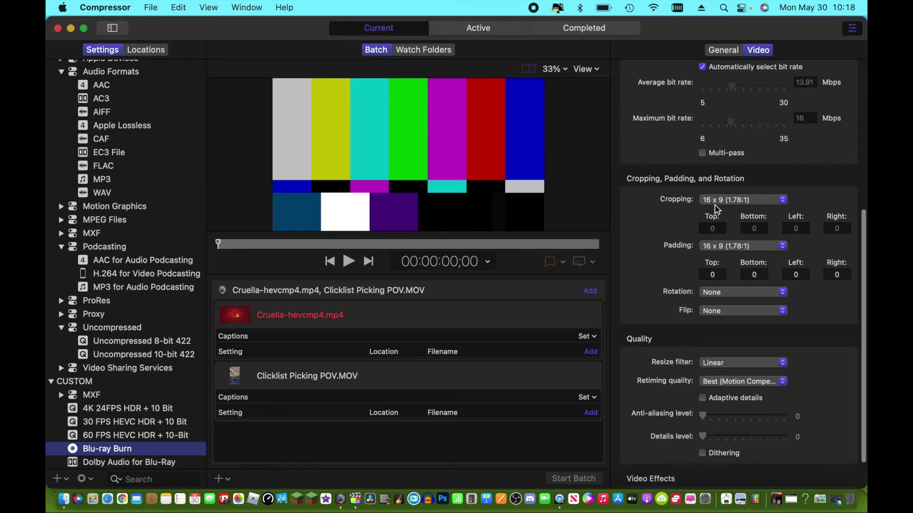
{"action": "scroll", "coordinate": [672, 326], "scroll_direction": "down", "scroll_amount": 2}
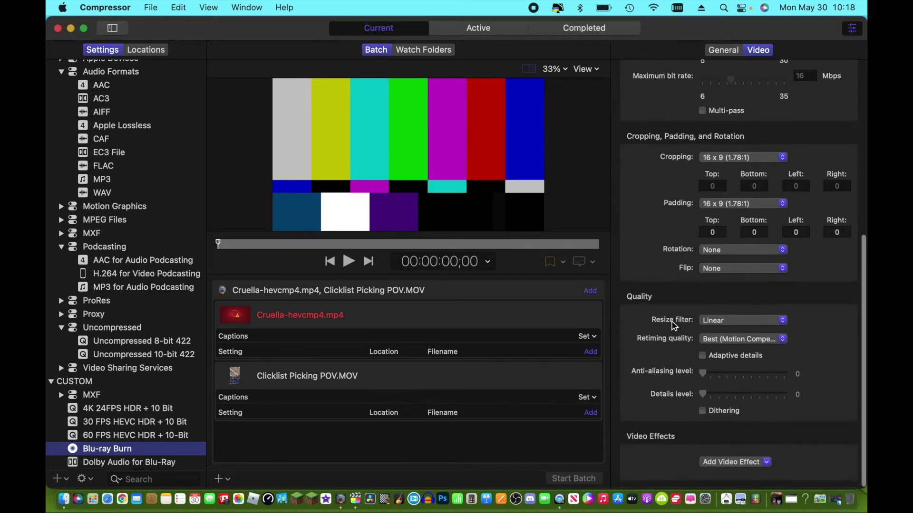
{"action": "scroll", "coordinate": [672, 326], "scroll_direction": "up", "scroll_amount": 2}
{"action": "scroll", "coordinate": [671, 326], "scroll_direction": "up", "scroll_amount": 2}
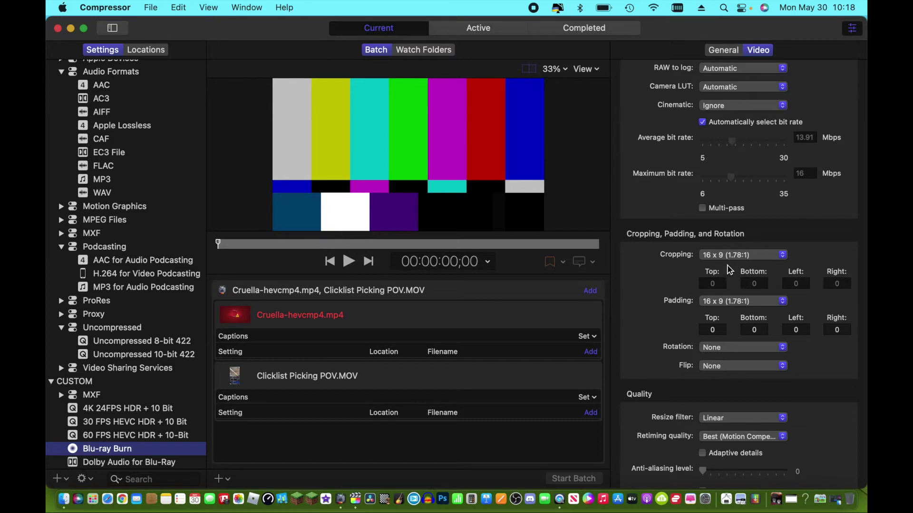
{"action": "scroll", "coordinate": [648, 321], "scroll_direction": "up", "scroll_amount": 3}
{"action": "scroll", "coordinate": [648, 321], "scroll_direction": "up", "scroll_amount": 2}
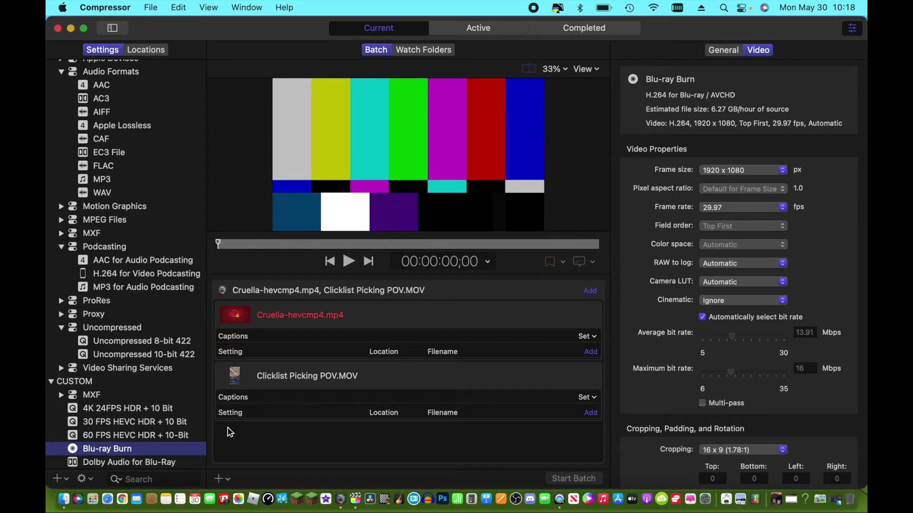
{"action": "left_click", "coordinate": [354, 502]}
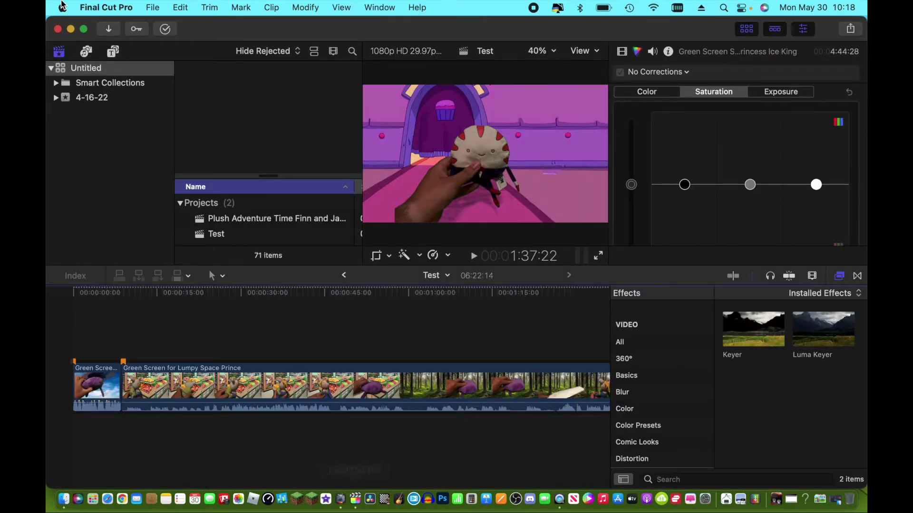
Add a Blu-ray / AVCHD share destination in the Destinations preferences.
{"action": "left_click", "coordinate": [146, 7]}
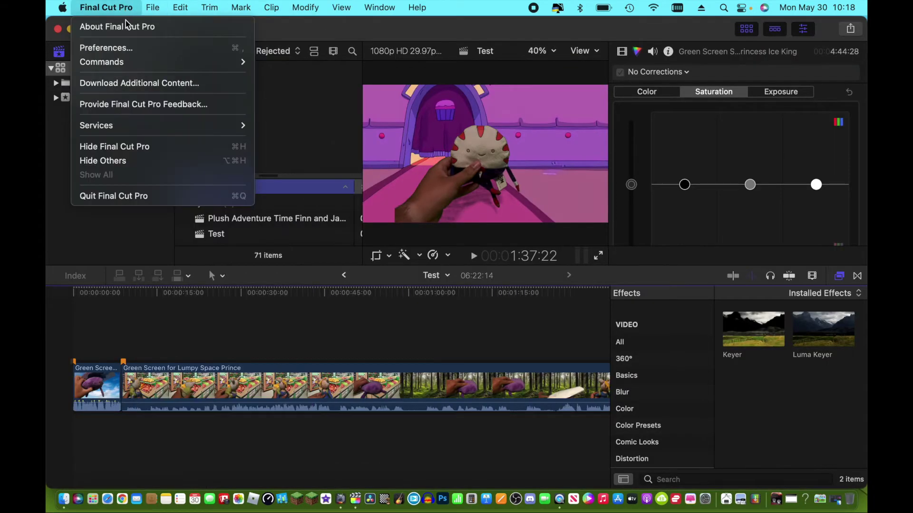
{"action": "left_click", "coordinate": [136, 47]}
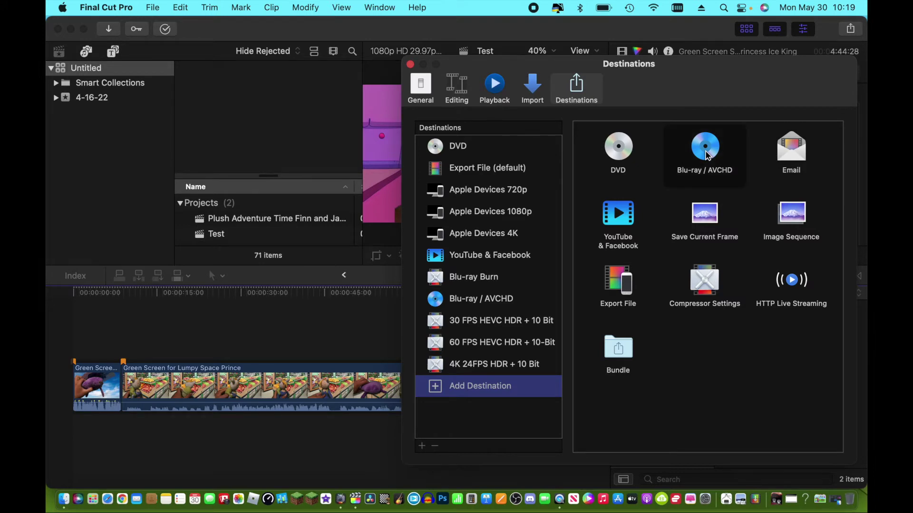
{"action": "left_click_drag", "start_coordinate": [705, 150], "coordinate": [544, 375]}
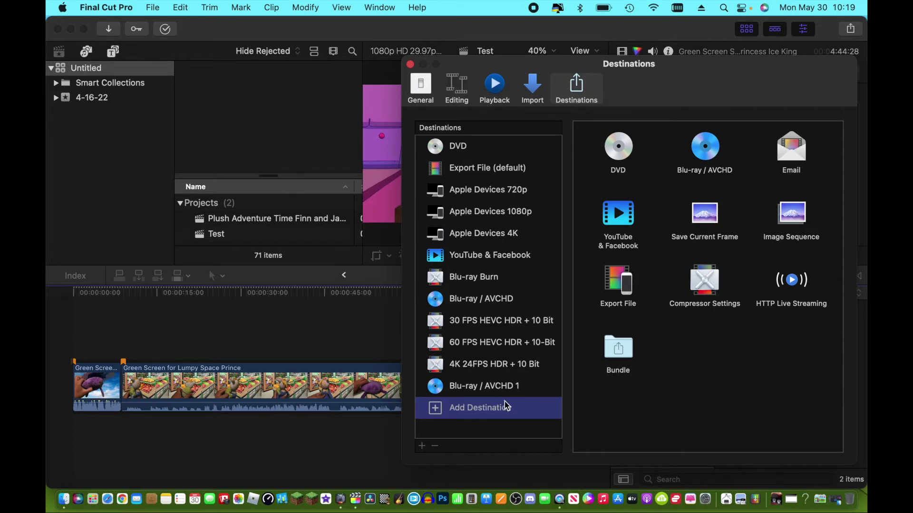
{"action": "left_click", "coordinate": [519, 386]}
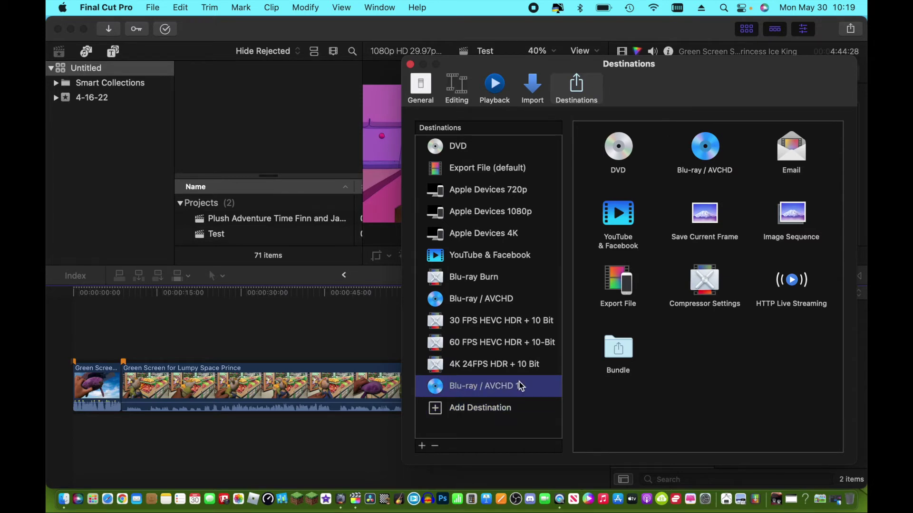
Delete the extra Blu-ray / AVCHD 1 destination and bring up the share destinations list.
{"action": "right_click", "coordinate": [519, 386]}
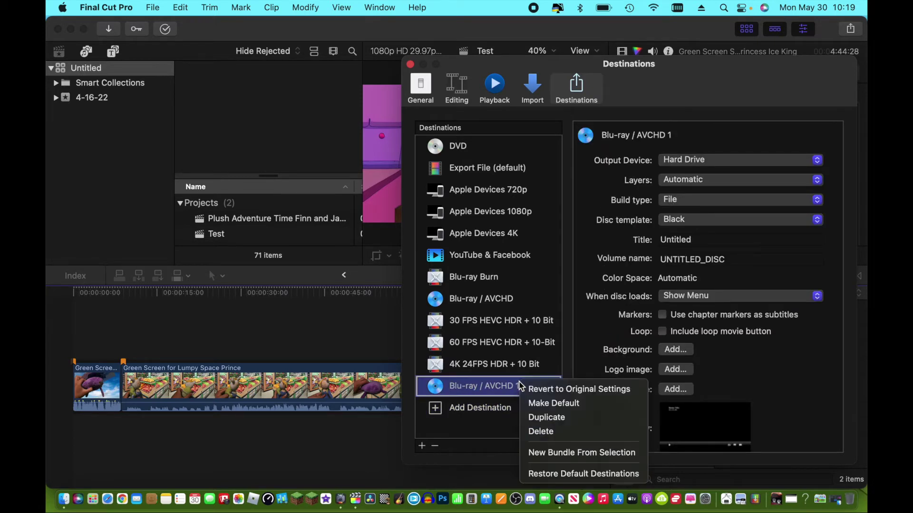
{"action": "left_click", "coordinate": [541, 432]}
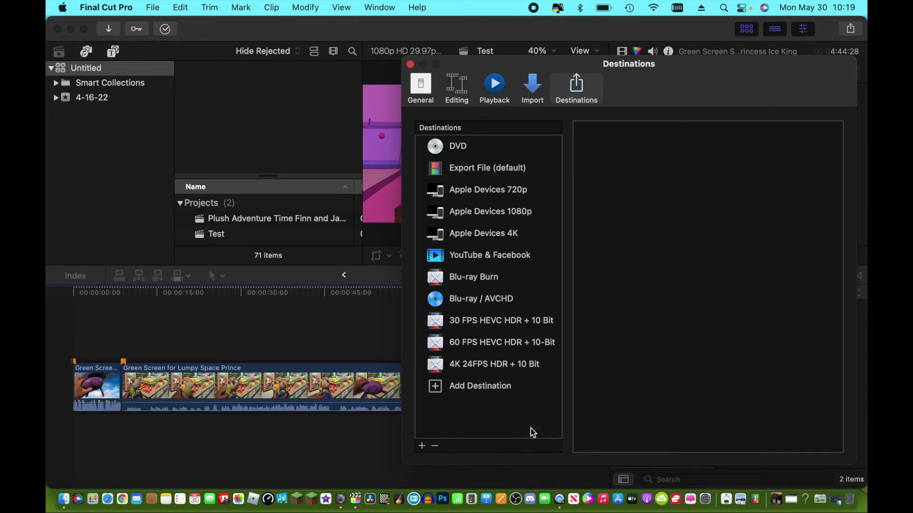
{"action": "left_click", "coordinate": [411, 64]}
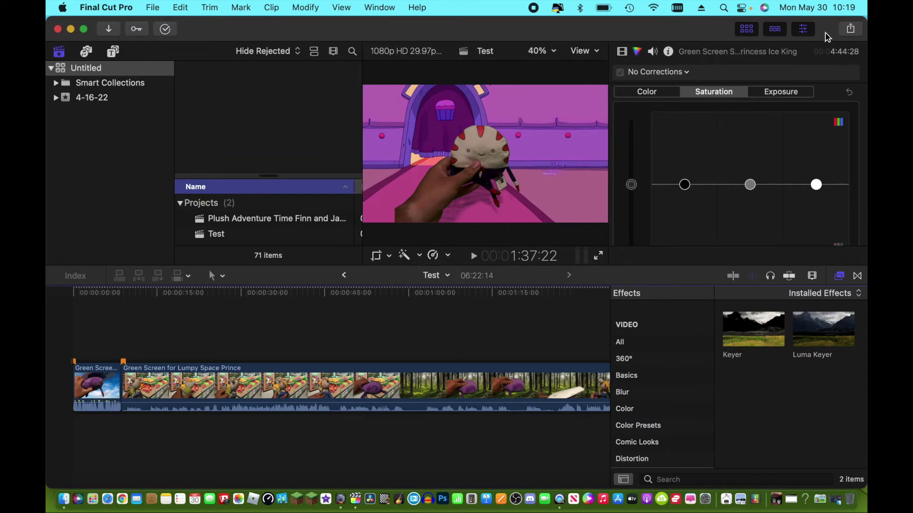
{"action": "left_click", "coordinate": [851, 29]}
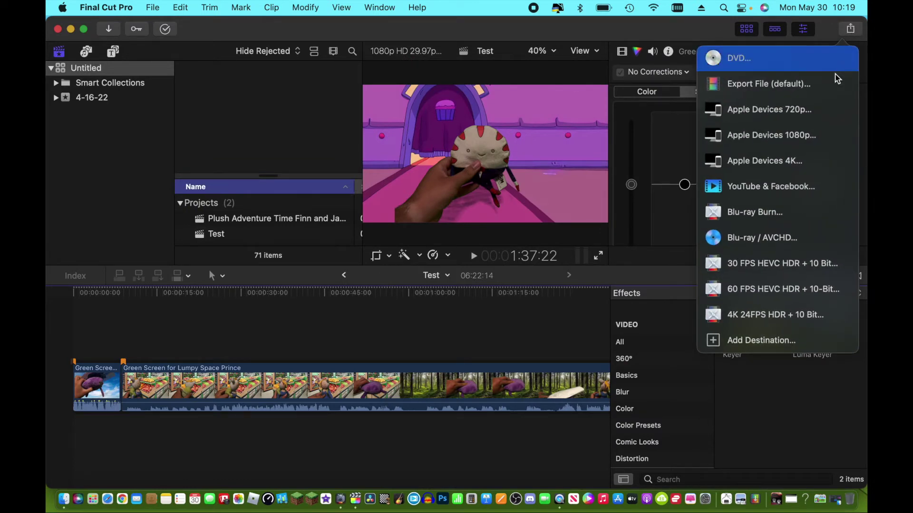
{"action": "left_click", "coordinate": [798, 246]}
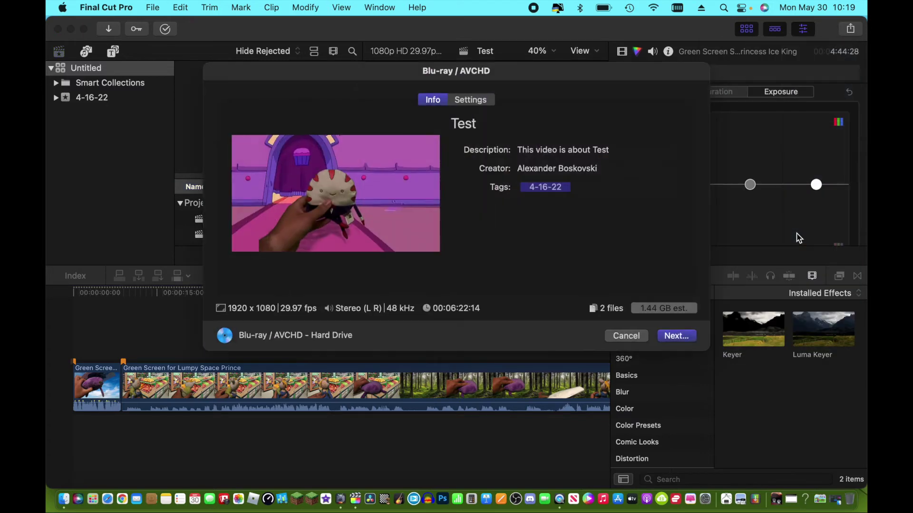
{"action": "left_click", "coordinate": [478, 99]}
{"action": "left_click", "coordinate": [553, 107]}
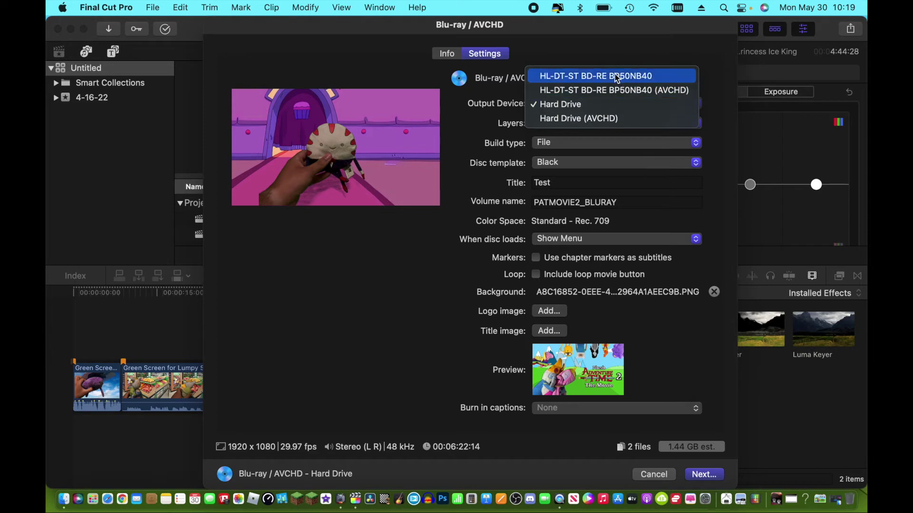
{"action": "left_click", "coordinate": [598, 79]}
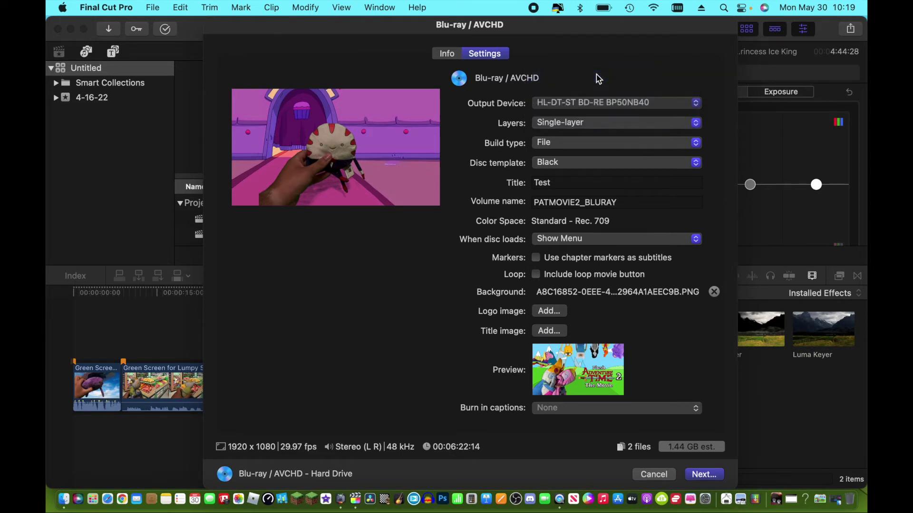
{"action": "left_click", "coordinate": [557, 129]}
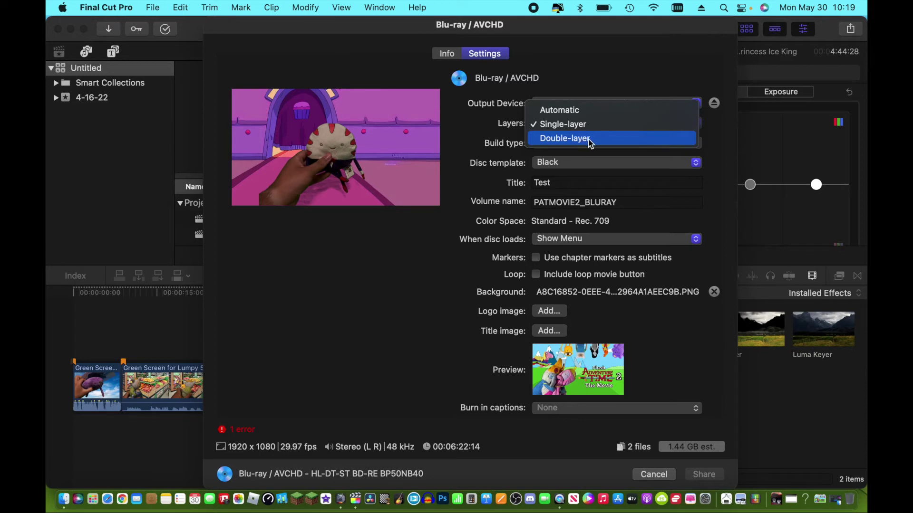
{"action": "left_click", "coordinate": [577, 139]}
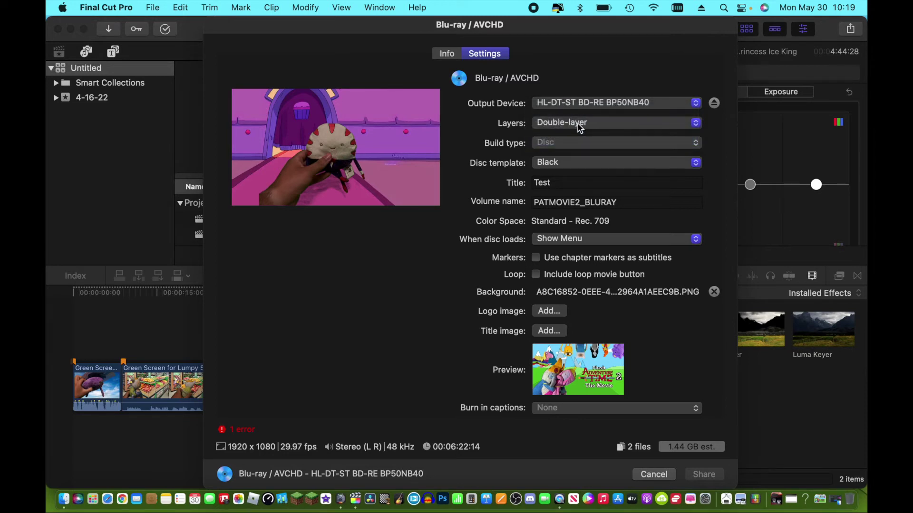
{"action": "left_click", "coordinate": [578, 123]}
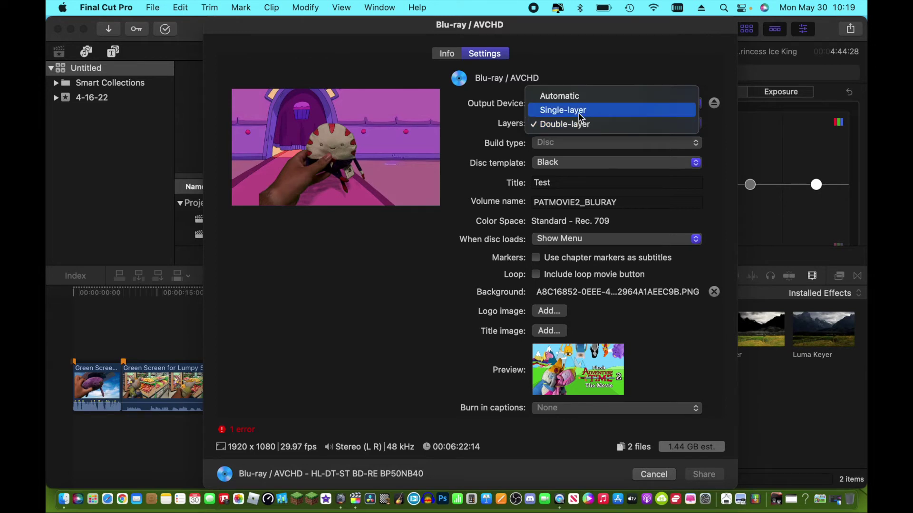
{"action": "left_click", "coordinate": [579, 114]}
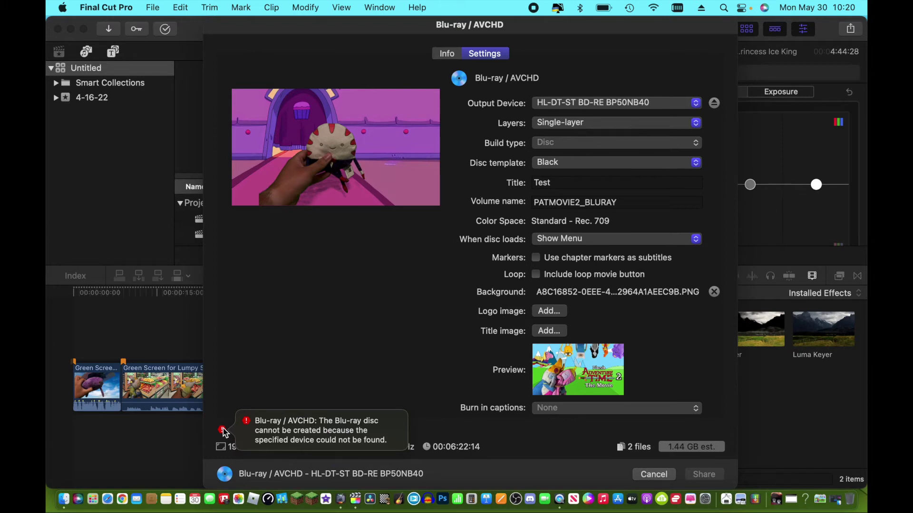
{"action": "left_click", "coordinate": [714, 293]}
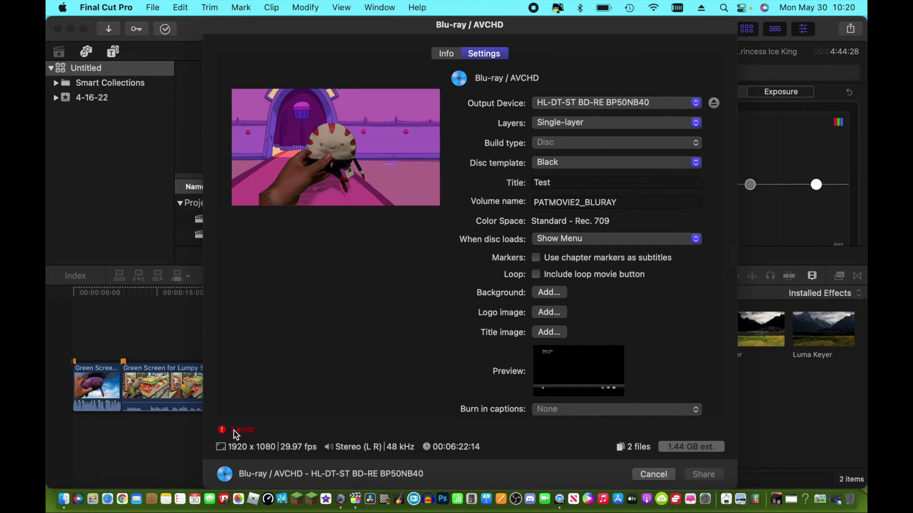
{"action": "left_click", "coordinate": [657, 475]}
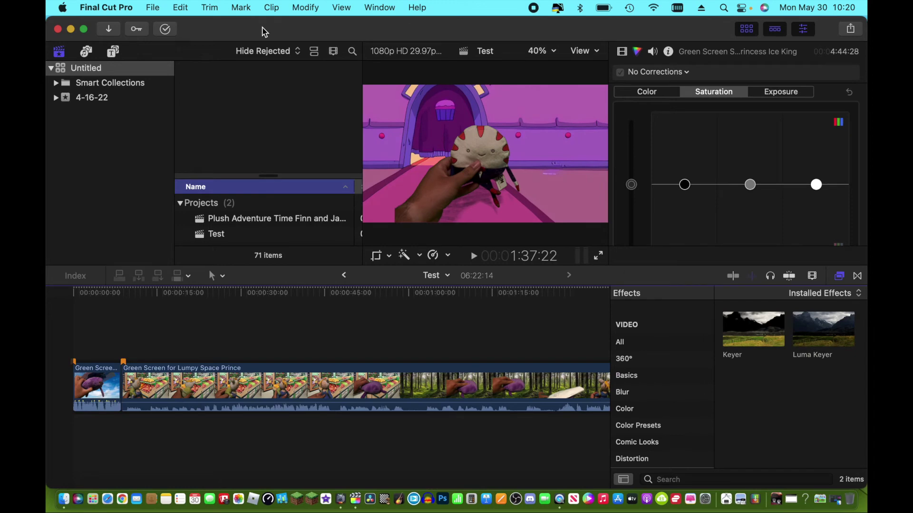
Hide and restore Final Cut Pro, jump to the forest shot near 1:20:25, and open Share.
{"action": "key", "text": "super+h"}
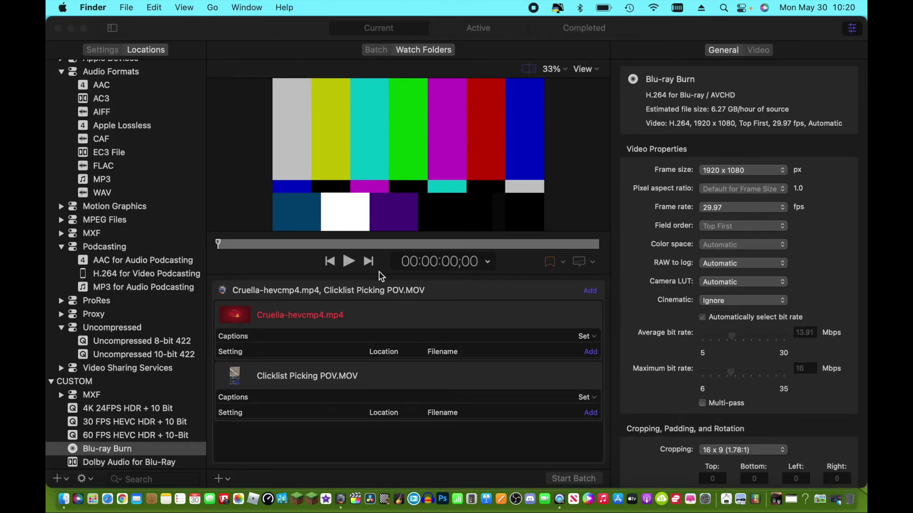
{"action": "left_click", "coordinate": [355, 499]}
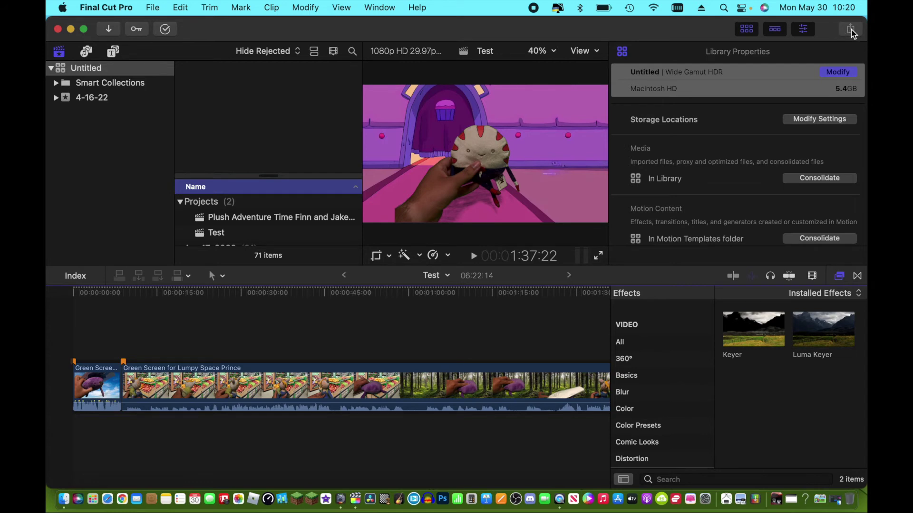
{"action": "left_click", "coordinate": [524, 310]}
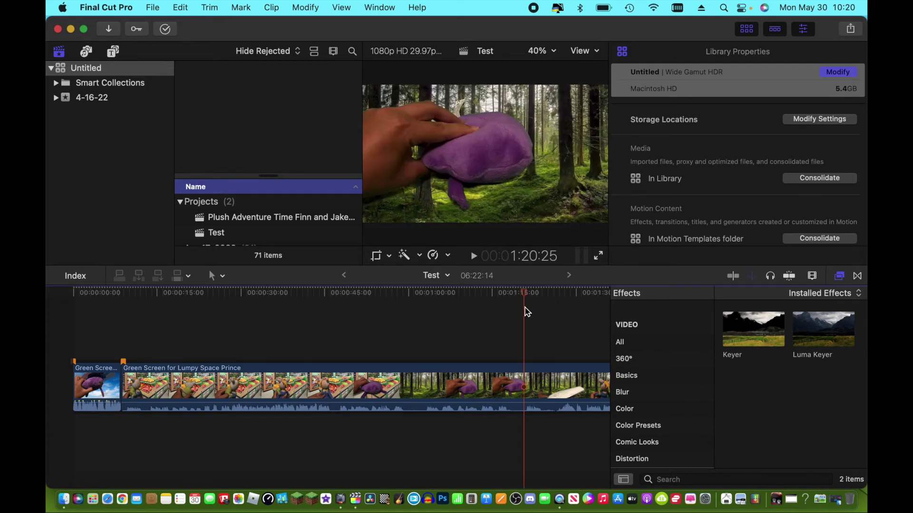
{"action": "left_click", "coordinate": [851, 28]}
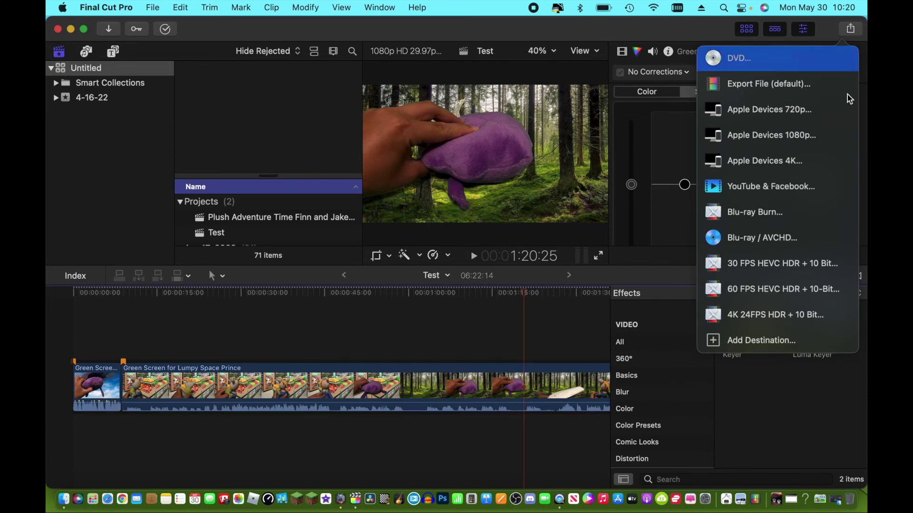
Share Test as Blu-ray to the BD-RE drive, no background, volume name TEST_BLURAY.
{"action": "left_click", "coordinate": [792, 246]}
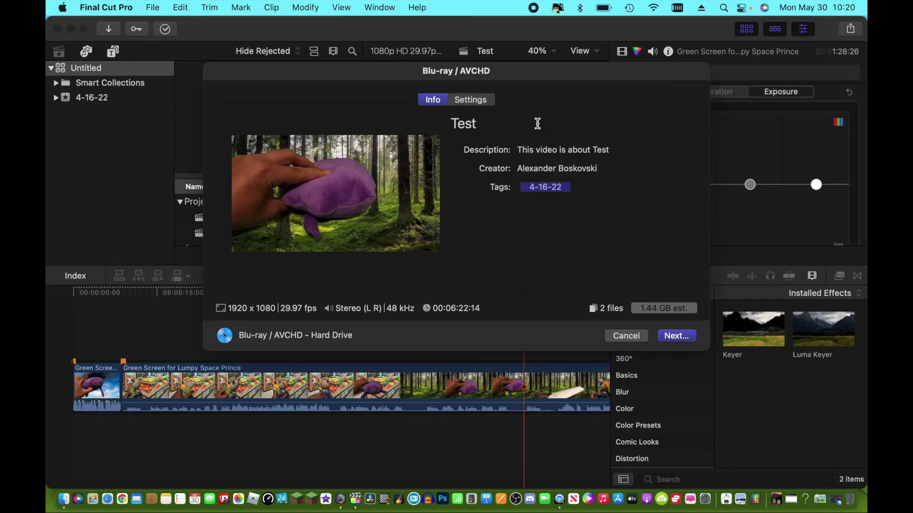
{"action": "left_click", "coordinate": [482, 102]}
{"action": "left_click", "coordinate": [553, 103]}
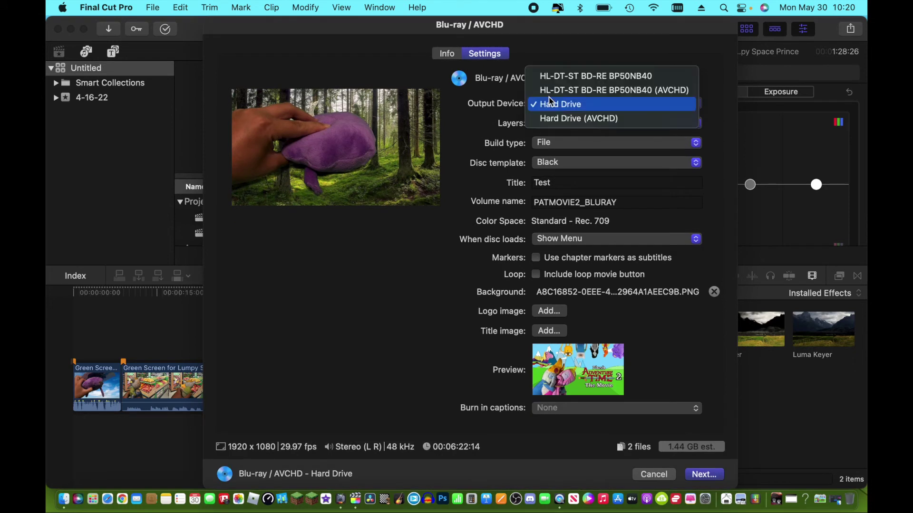
{"action": "left_click", "coordinate": [560, 77]}
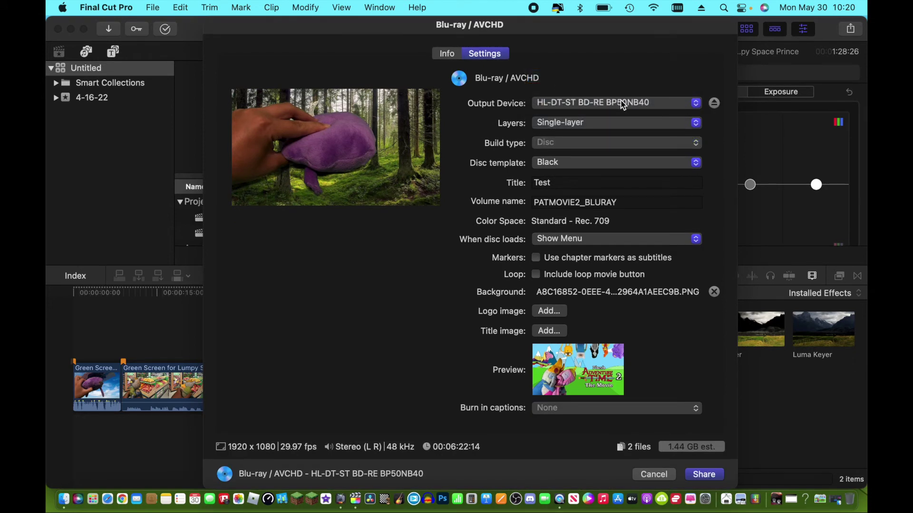
{"action": "left_click", "coordinate": [714, 292]}
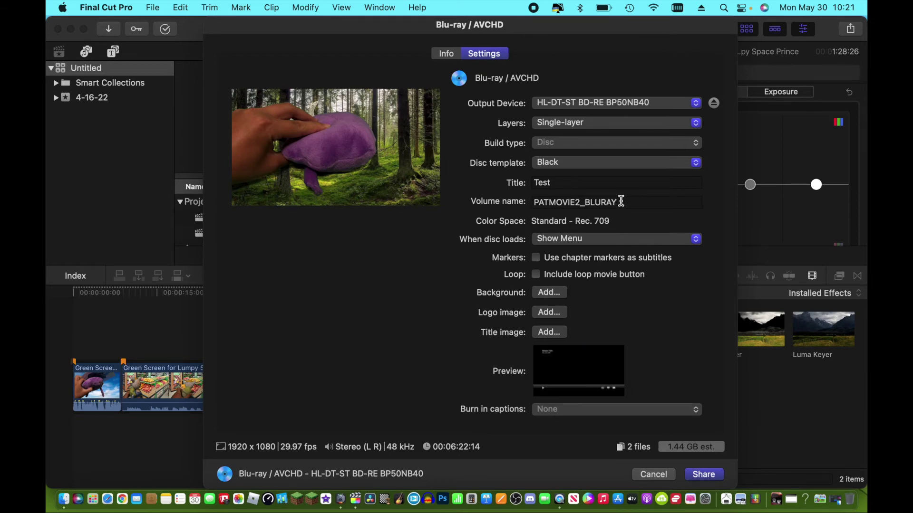
{"action": "left_click_drag", "start_coordinate": [619, 202], "coordinate": [523, 207]}
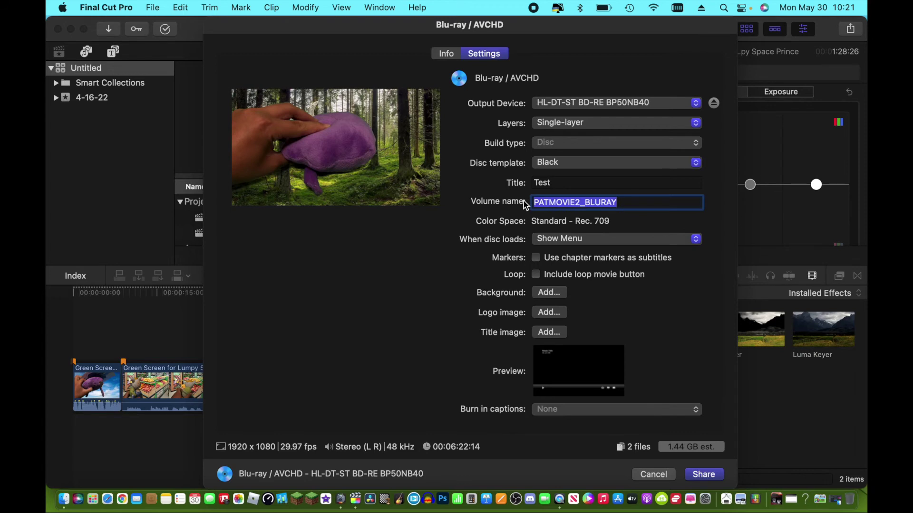
{"action": "type", "text": "TEST_"}
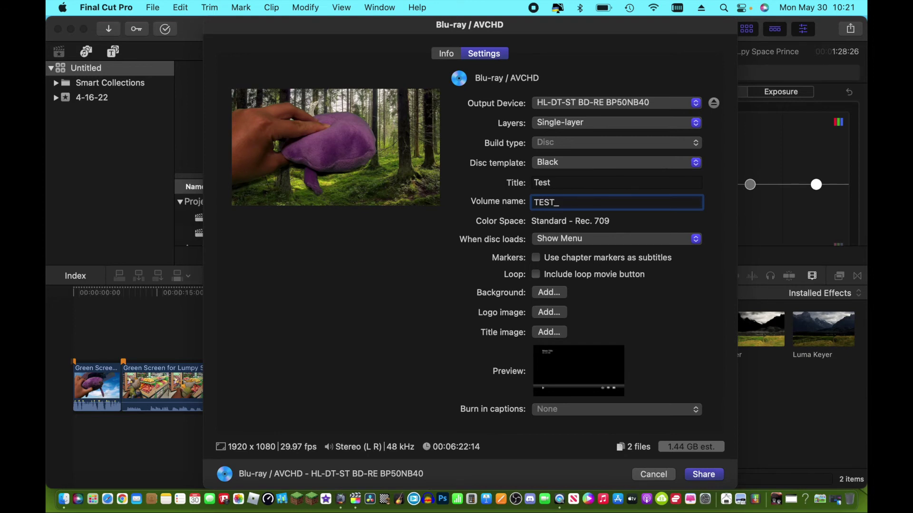
{"action": "type", "text": "BLURA"}
{"action": "type", "text": "Y"}
{"action": "left_click", "coordinate": [704, 475]}
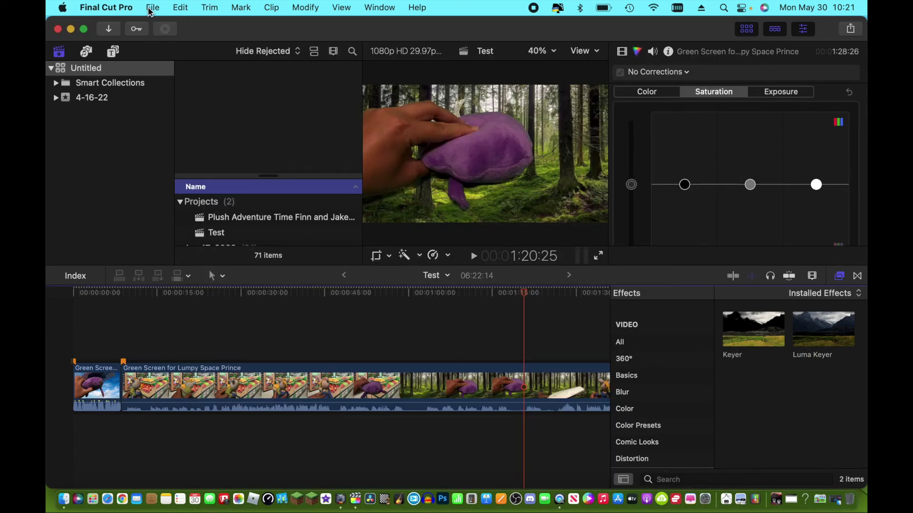
Watch the Background Tasks sharing progress reach 100% and dismiss the burn-complete dialog.
{"action": "left_click", "coordinate": [167, 29]}
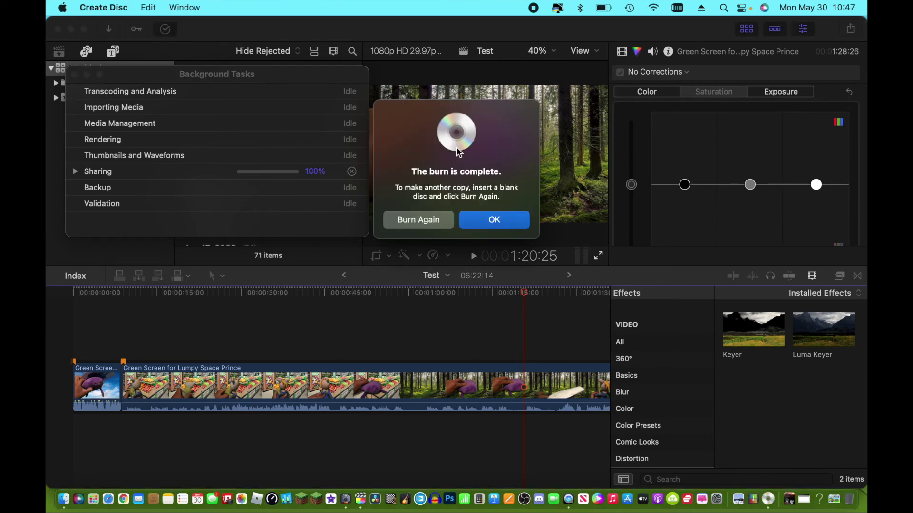
{"action": "left_click", "coordinate": [510, 228]}
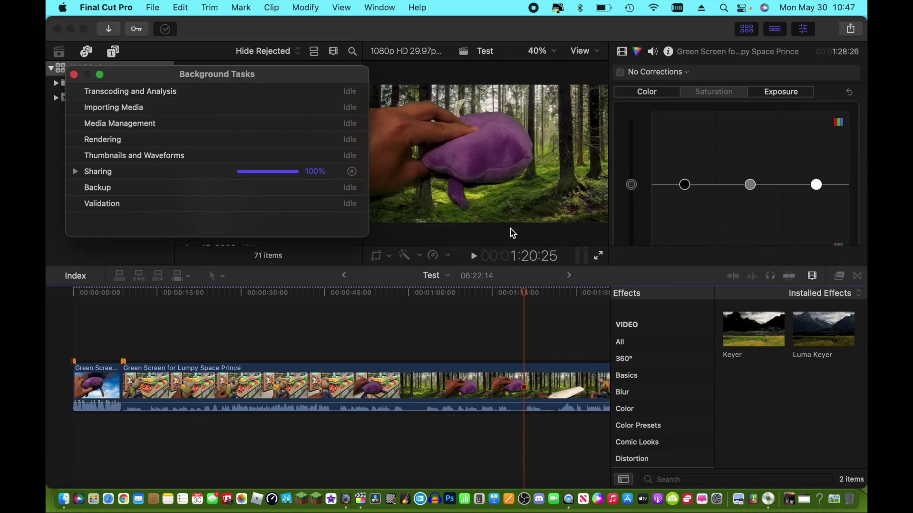
Close the Background Tasks window.
{"action": "left_click", "coordinate": [74, 75]}
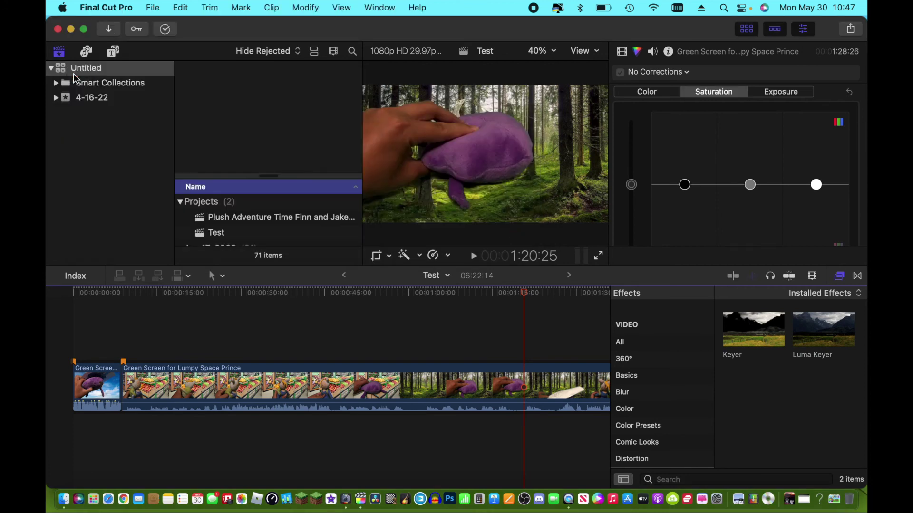